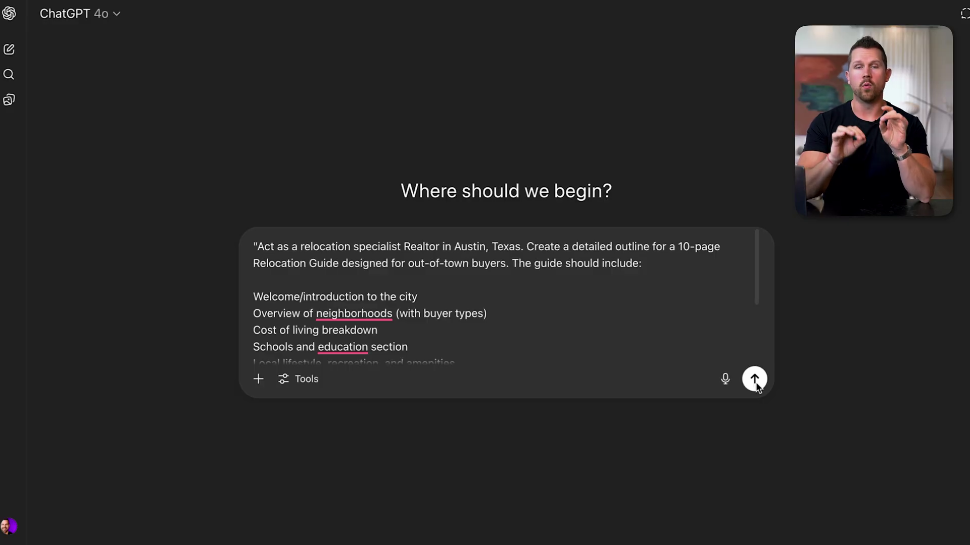
- Submit the relocation guide prompt and scroll through ChatGPT's 10-page Austin outline to its contact page
{"action": "left_click", "coordinate": [754, 380]}
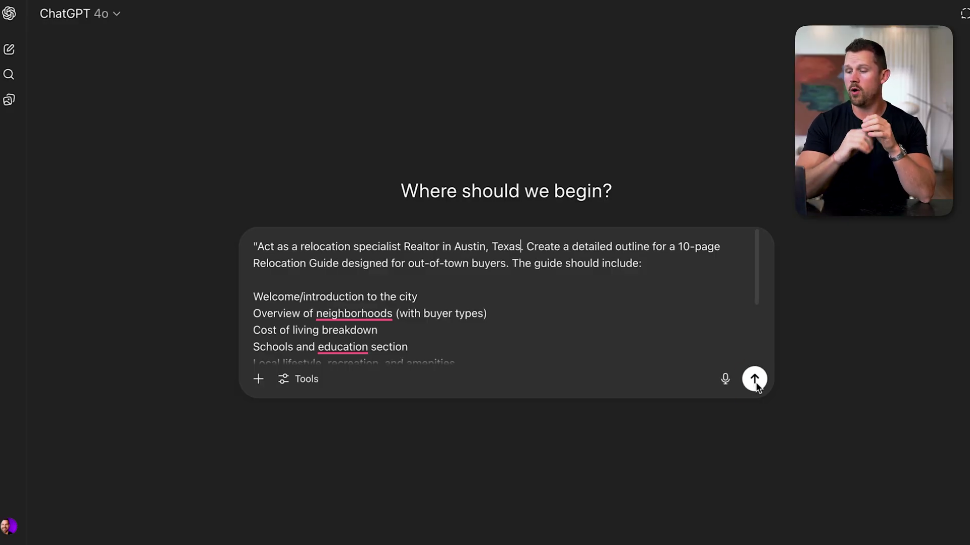
{"action": "left_click", "coordinate": [755, 380]}
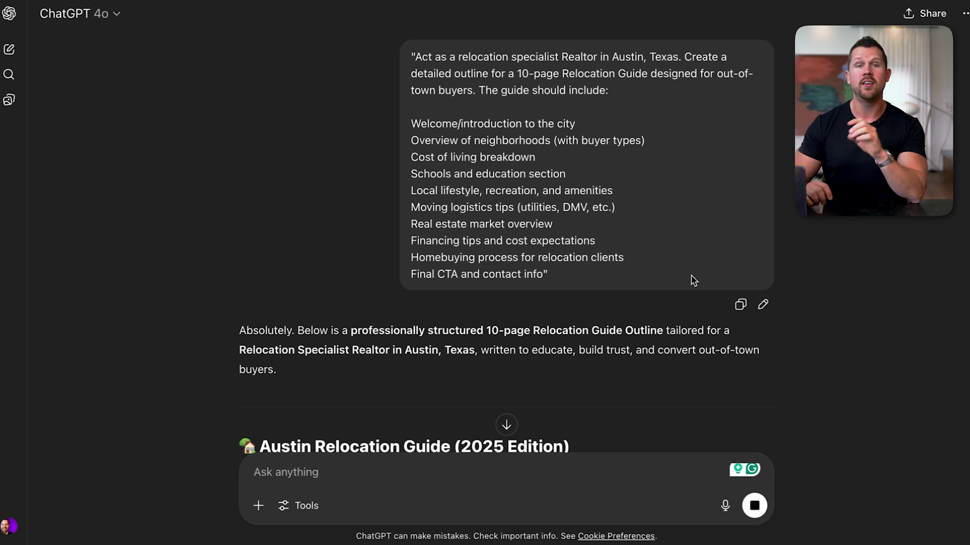
{"action": "scroll", "coordinate": [691, 242], "scroll_direction": "down", "scroll_amount": 5}
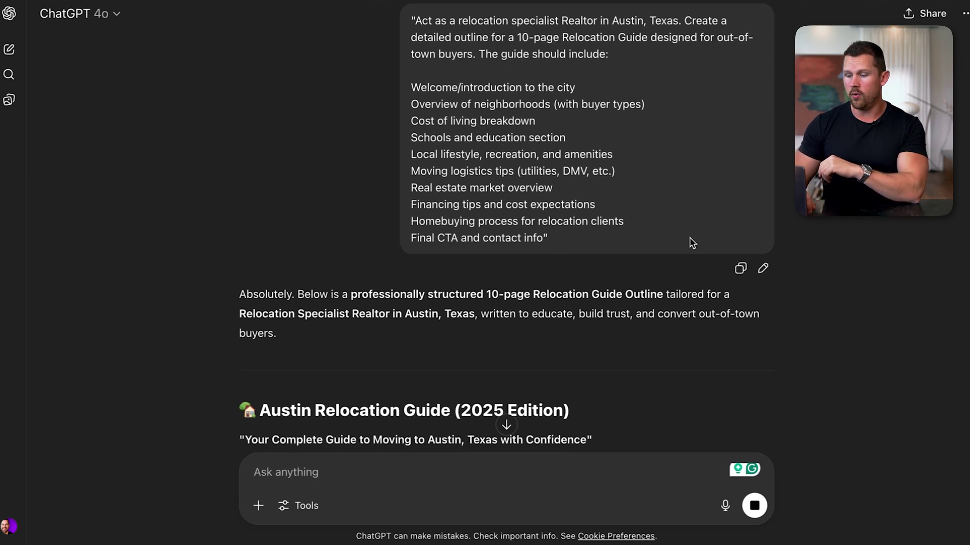
{"action": "scroll", "coordinate": [690, 242], "scroll_direction": "down", "scroll_amount": 3}
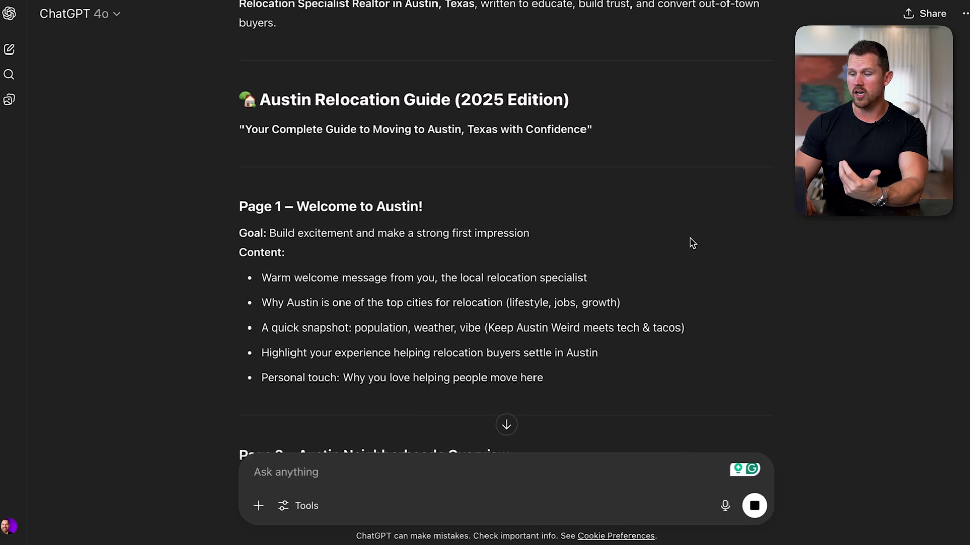
{"action": "scroll", "coordinate": [524, 193], "scroll_direction": "down", "scroll_amount": 7}
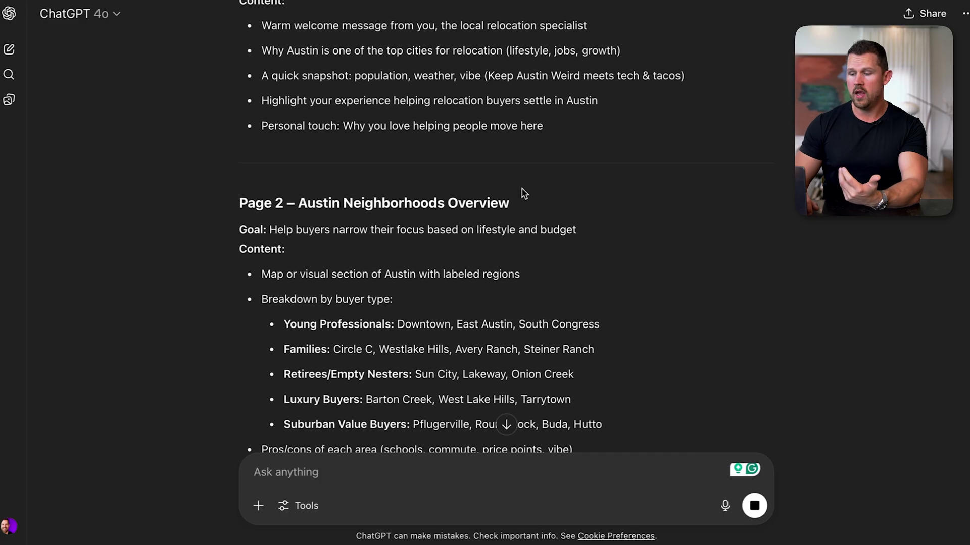
{"action": "scroll", "coordinate": [498, 86], "scroll_direction": "down", "scroll_amount": 1}
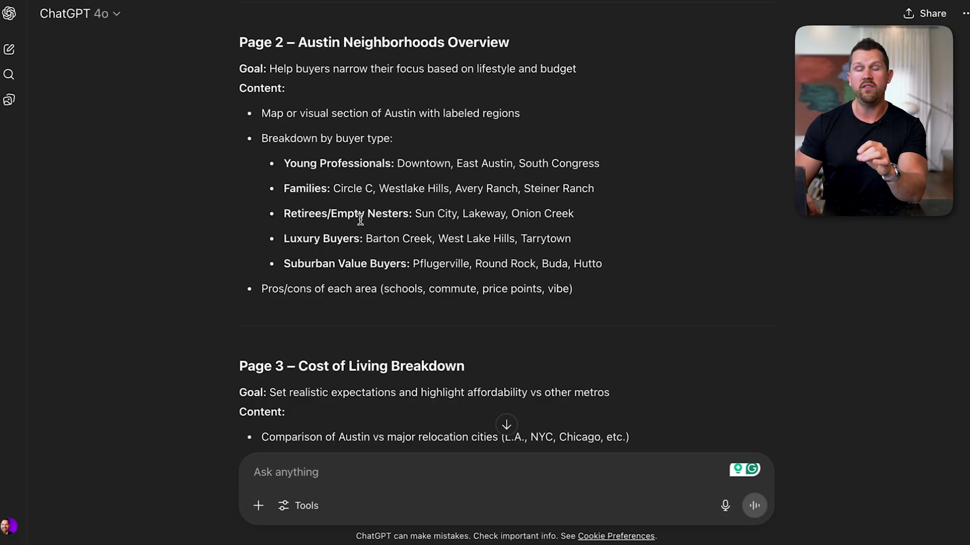
{"action": "scroll", "coordinate": [361, 232], "scroll_direction": "down", "scroll_amount": 5}
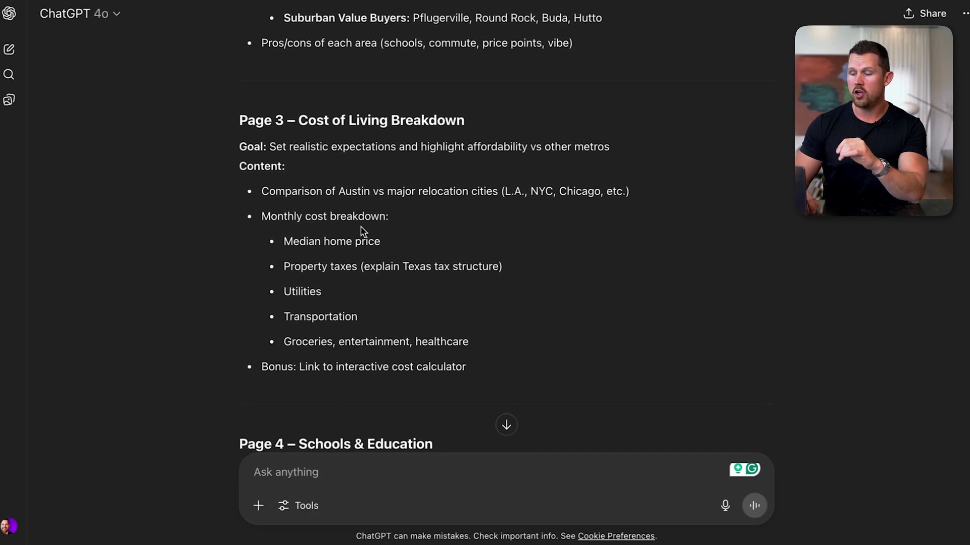
{"action": "scroll", "coordinate": [361, 227], "scroll_direction": "down", "scroll_amount": 6}
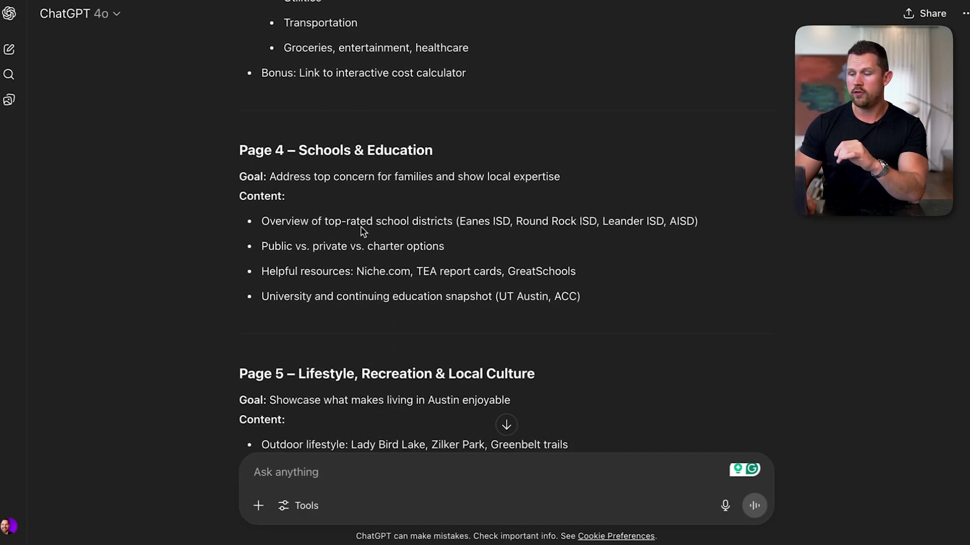
{"action": "scroll", "coordinate": [361, 227], "scroll_direction": "down", "scroll_amount": 10}
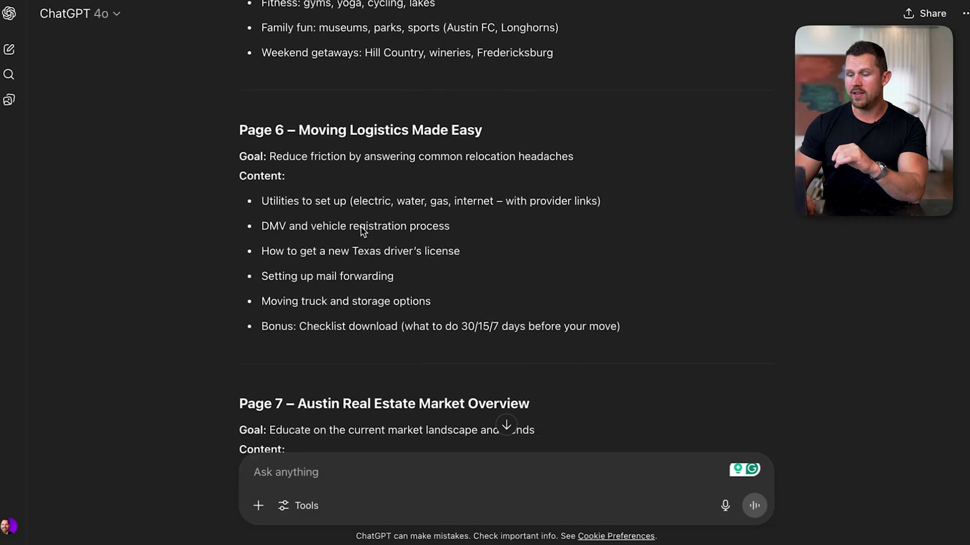
{"action": "scroll", "coordinate": [361, 227], "scroll_direction": "down", "scroll_amount": 15}
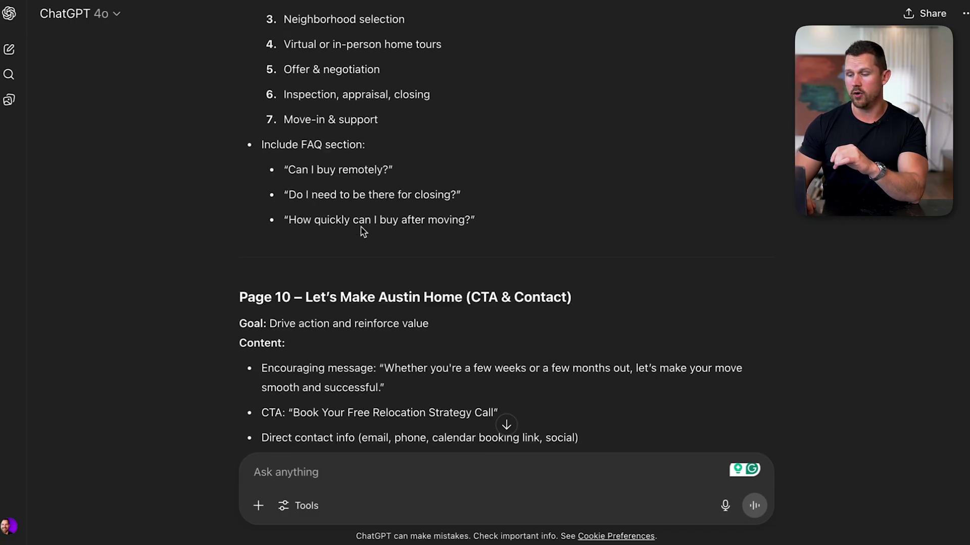
{"action": "scroll", "coordinate": [361, 227], "scroll_direction": "down", "scroll_amount": 1}
- Ask ChatGPT to 'Format this in a way that I can add it into Gamma to create the lead magnet'
{"action": "left_click", "coordinate": [299, 472]}
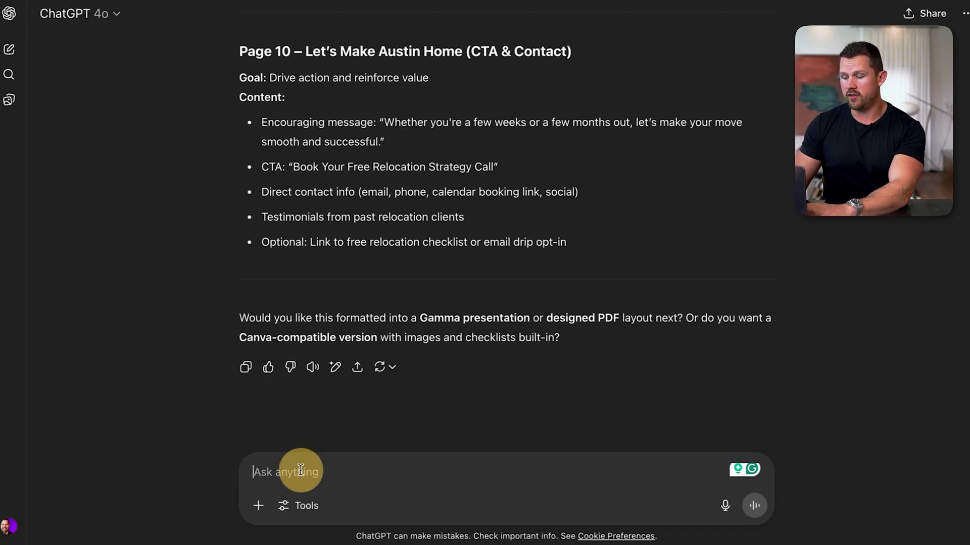
{"action": "type", "text": "Format this in a"}
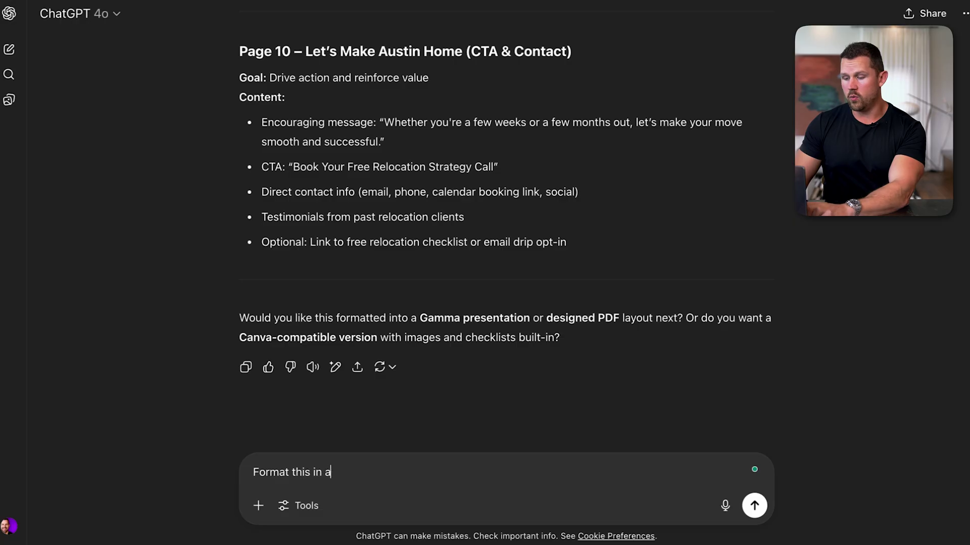
{"action": "type", "text": " way that I can"}
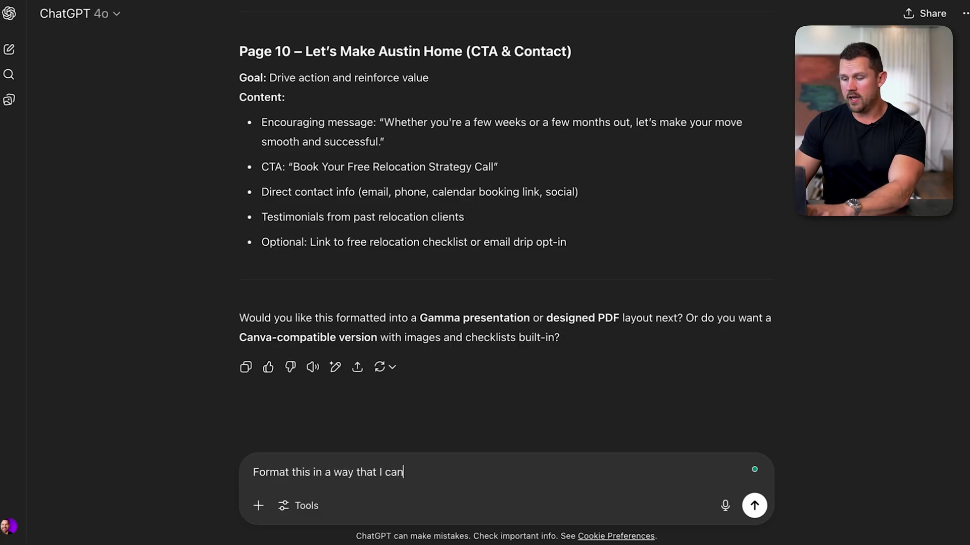
{"action": "type", "text": " add it into G"}
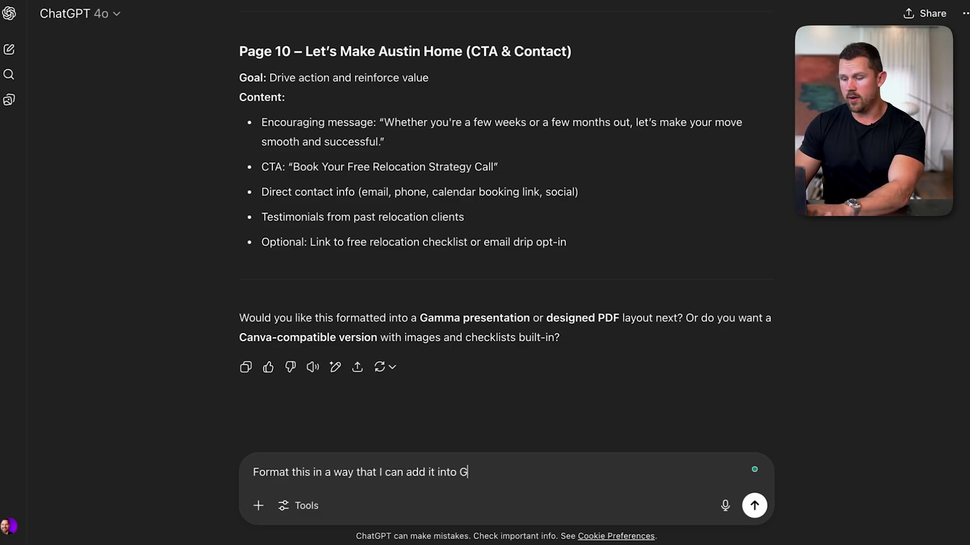
{"action": "type", "text": "amma to create the lea"}
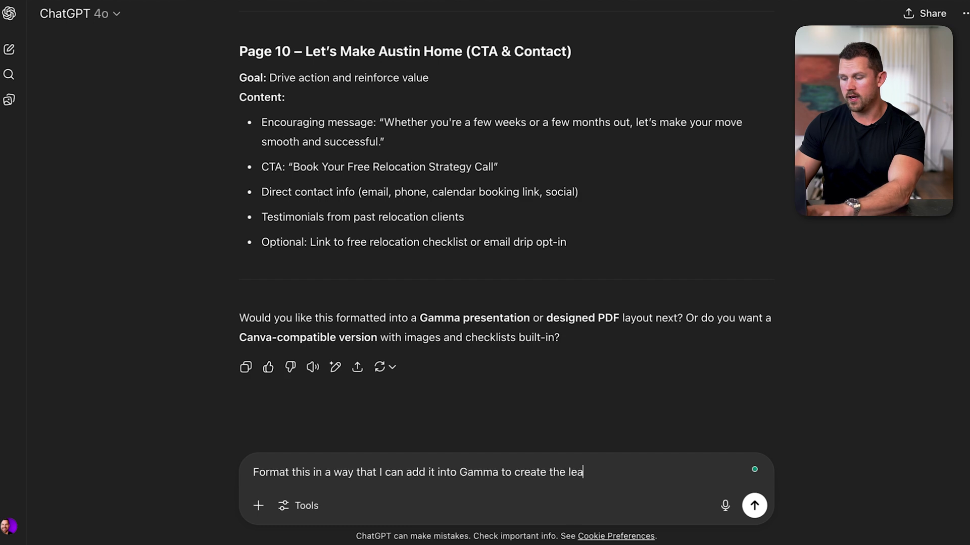
{"action": "type", "text": "d magnet"}
{"action": "key", "text": "Return"}
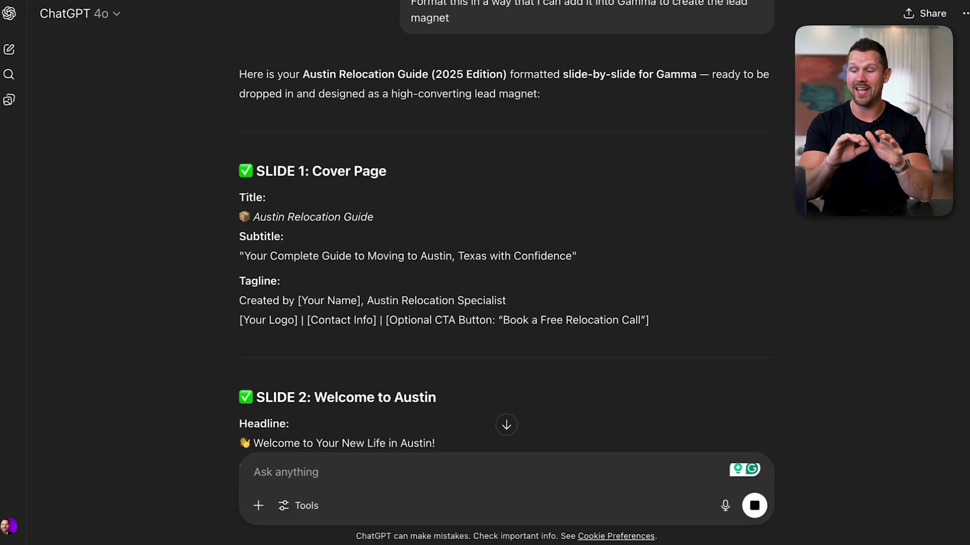
{"action": "scroll", "coordinate": [818, 303], "scroll_direction": "down", "scroll_amount": 1}
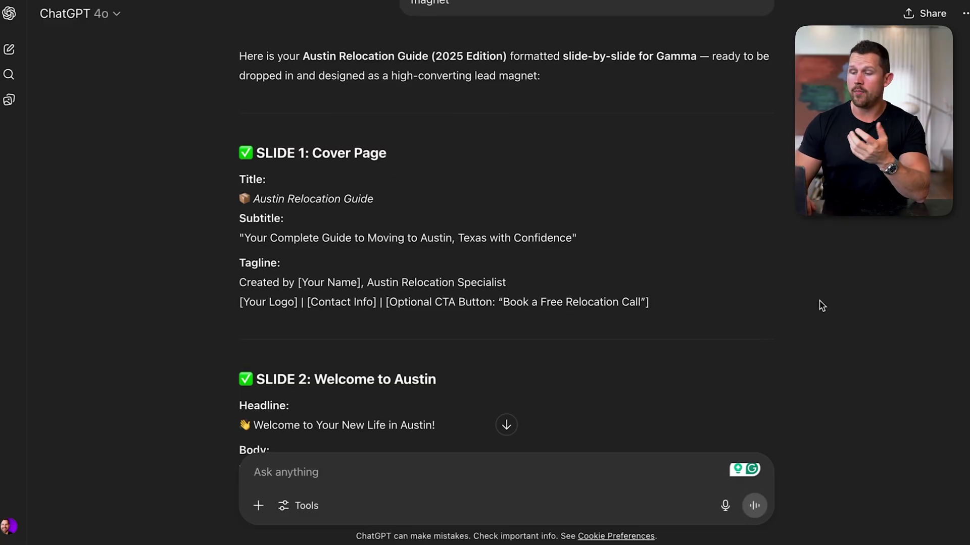
{"action": "scroll", "coordinate": [356, 211], "scroll_direction": "down", "scroll_amount": 10}
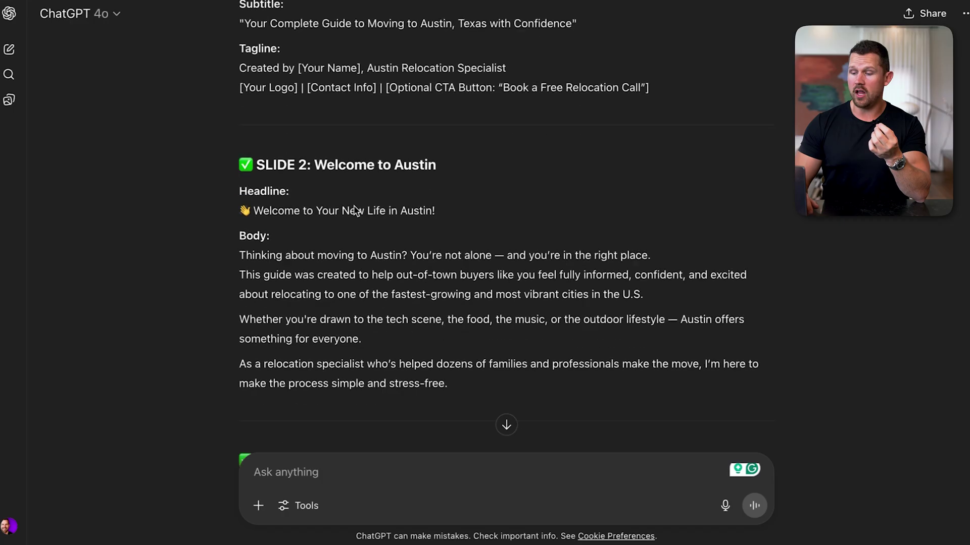
{"action": "scroll", "coordinate": [356, 211], "scroll_direction": "down", "scroll_amount": 7}
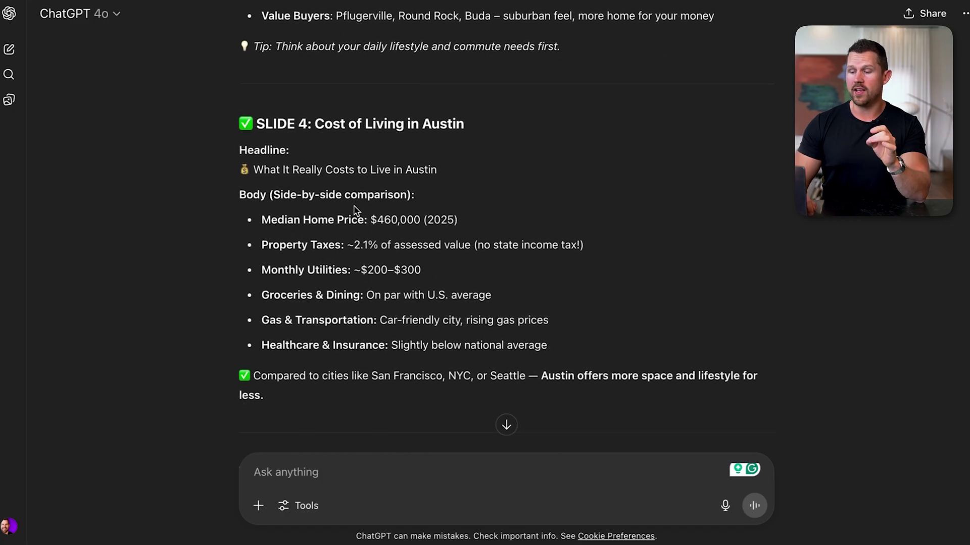
{"action": "left_click_drag", "start_coordinate": [315, 107], "coordinate": [498, 117]}
{"action": "scroll", "coordinate": [598, 177], "scroll_direction": "down", "scroll_amount": 8}
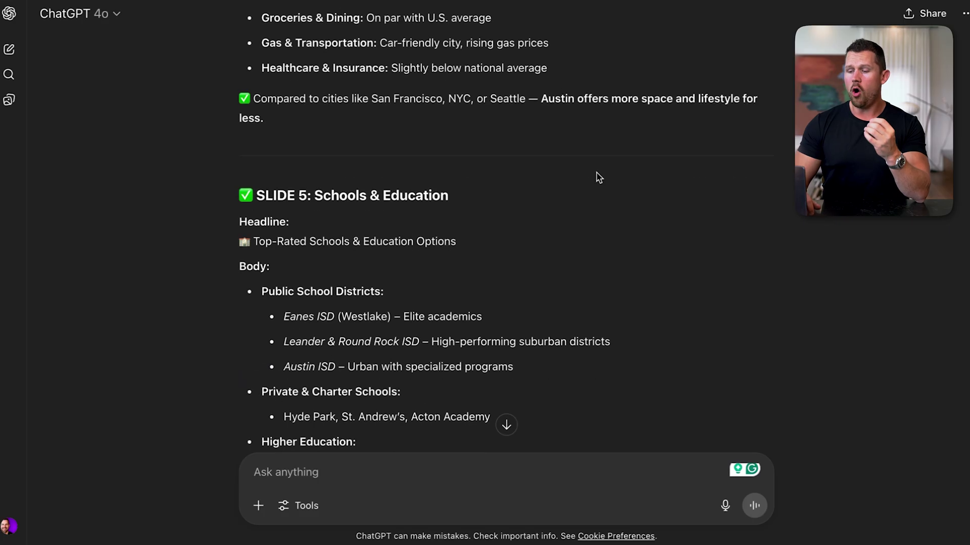
{"action": "scroll", "coordinate": [598, 177], "scroll_direction": "down", "scroll_amount": 1}
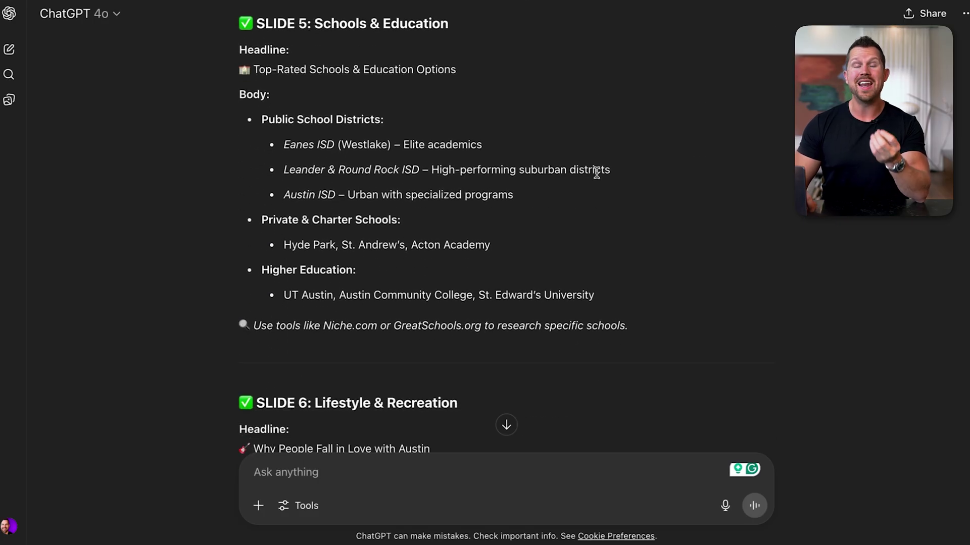
{"action": "scroll", "coordinate": [597, 173], "scroll_direction": "down", "scroll_amount": 8}
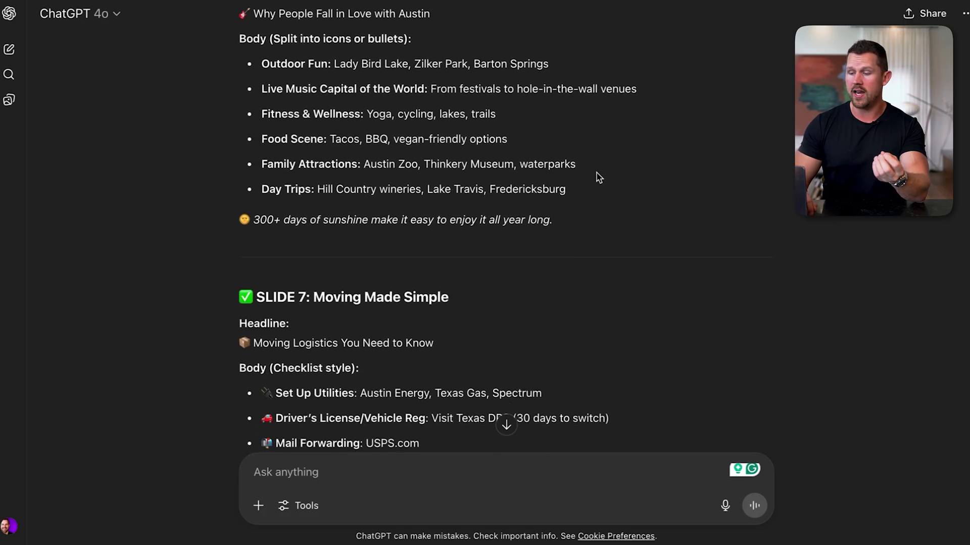
{"action": "left_click_drag", "start_coordinate": [238, 101], "coordinate": [411, 103]}
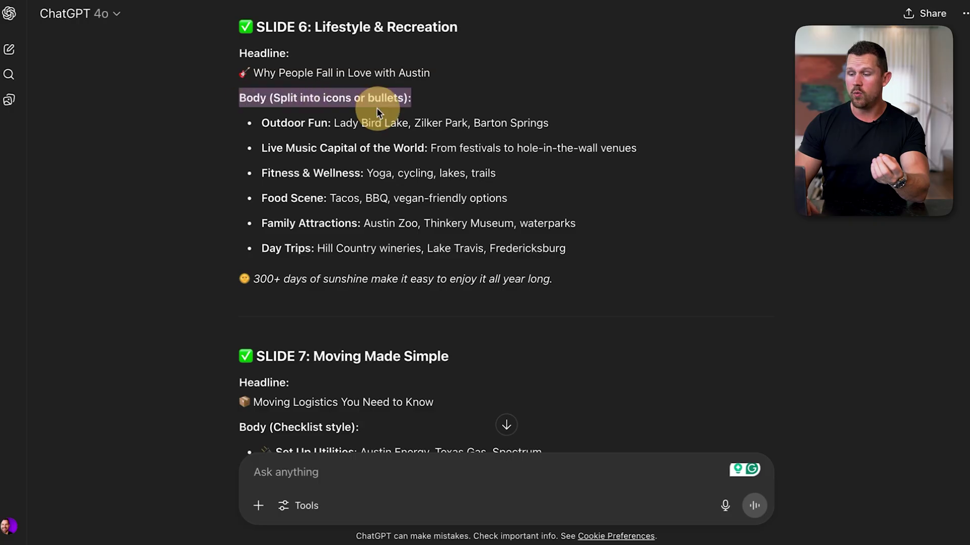
{"action": "left_click", "coordinate": [504, 76]}
{"action": "scroll", "coordinate": [522, 260], "scroll_direction": "down", "scroll_amount": 3}
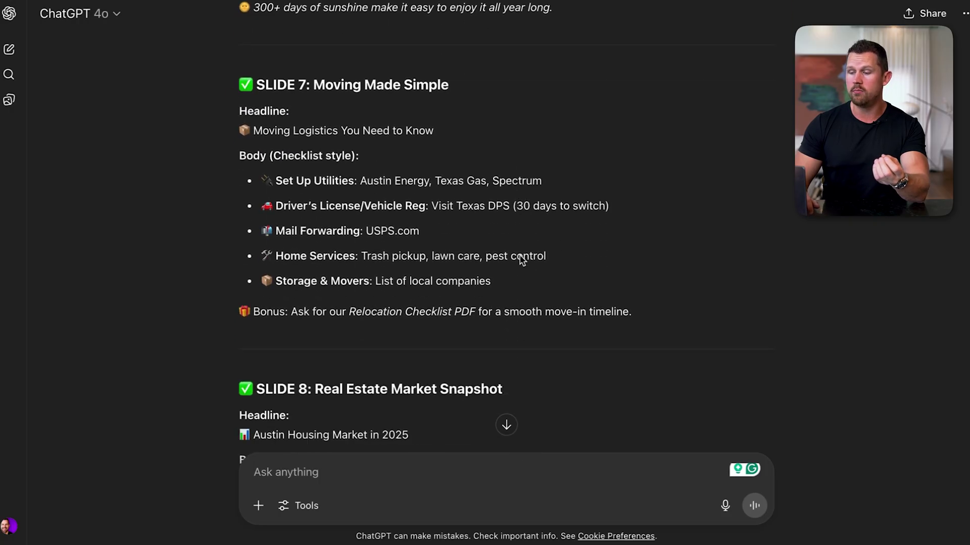
{"action": "scroll", "coordinate": [521, 260], "scroll_direction": "down", "scroll_amount": 7}
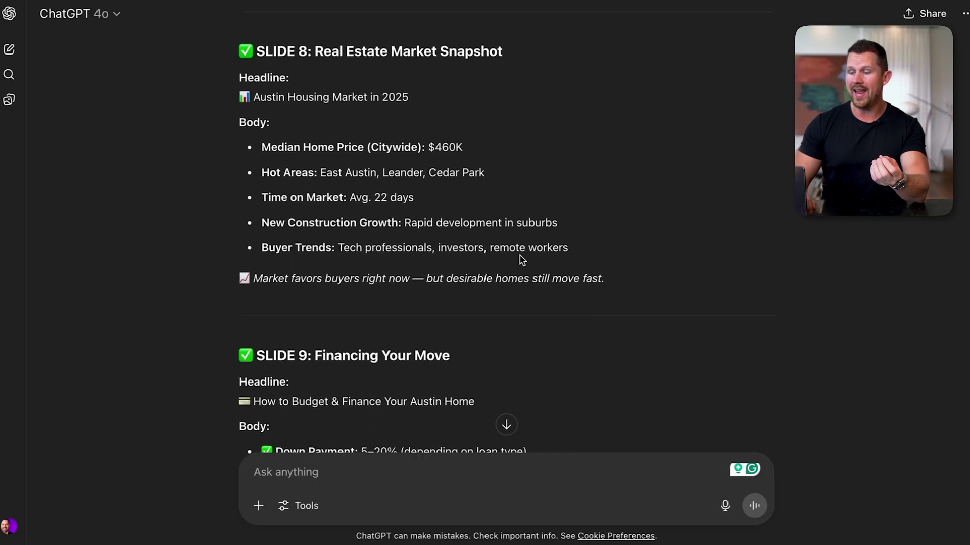
{"action": "scroll", "coordinate": [522, 260], "scroll_direction": "down", "scroll_amount": 1}
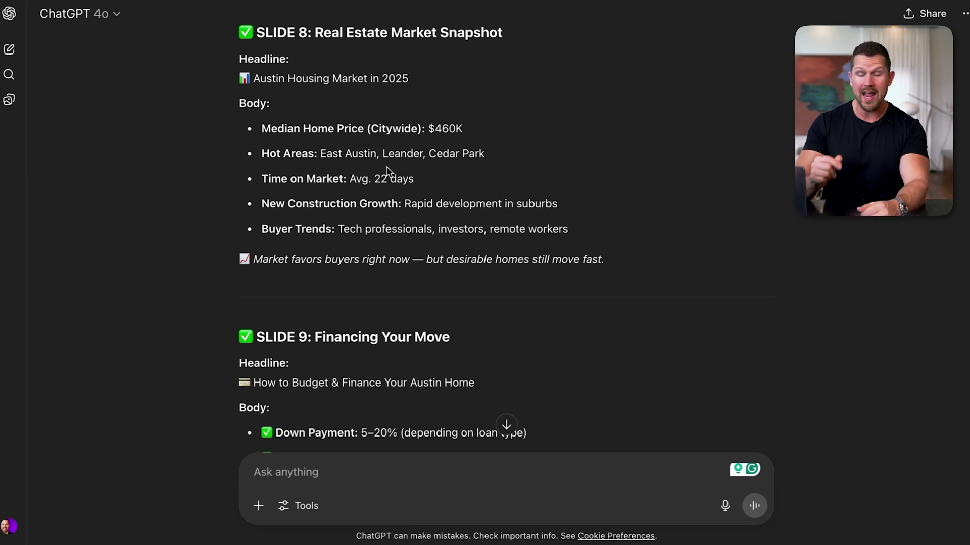
{"action": "scroll", "coordinate": [388, 172], "scroll_direction": "down", "scroll_amount": 19}
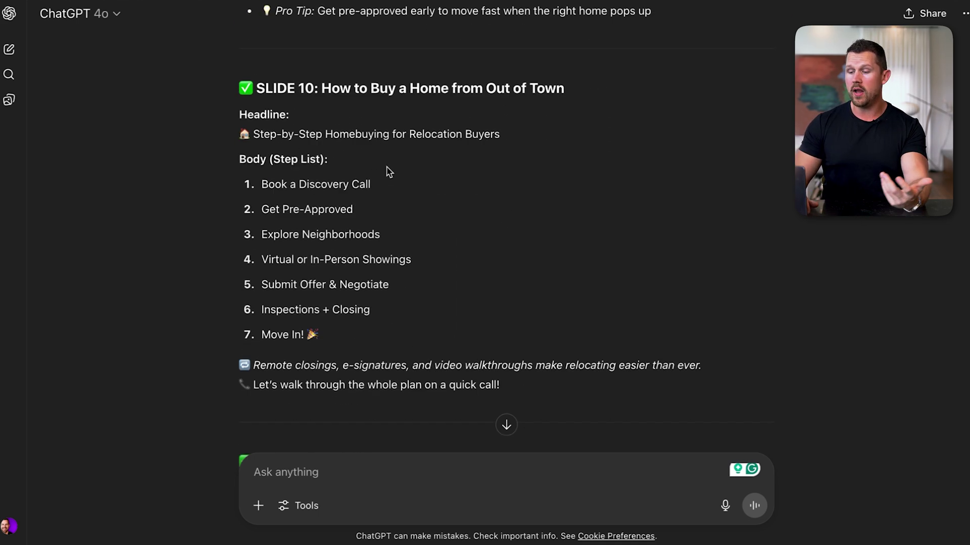
{"action": "scroll", "coordinate": [388, 171], "scroll_direction": "down", "scroll_amount": 5}
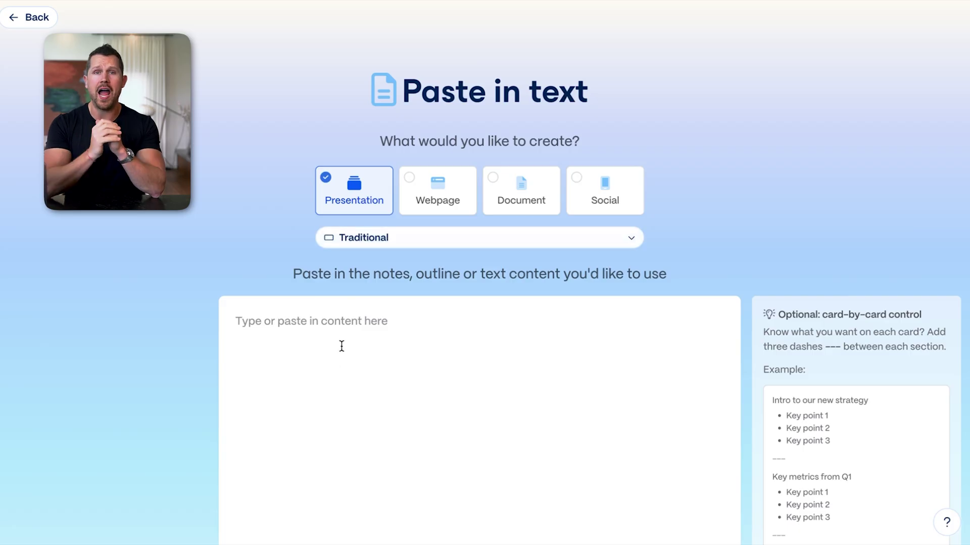
- Paste the Austin slide outline into Gamma's content box and export the guide to PDF
{"action": "left_click", "coordinate": [341, 346]}
{"action": "key", "text": "ctrl+v"}
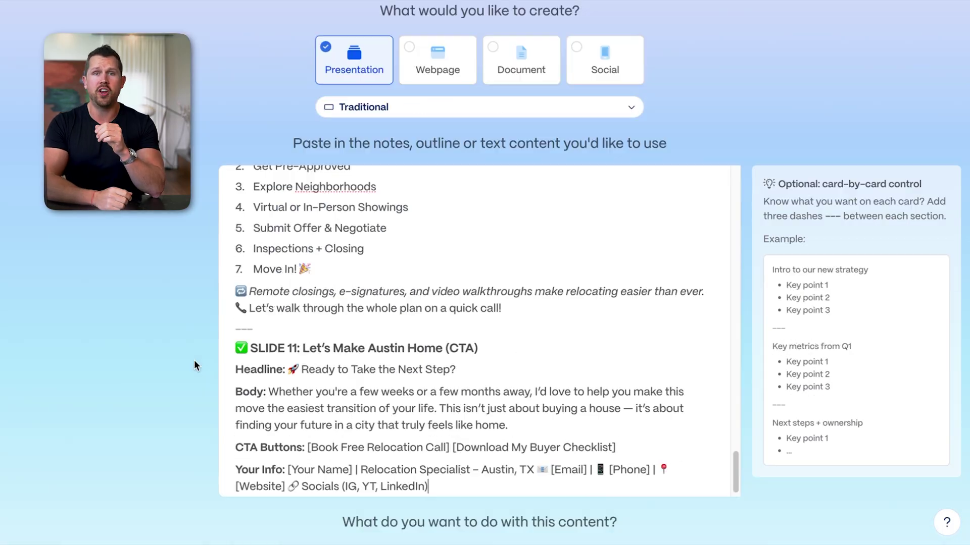
{"action": "scroll", "coordinate": [194, 359], "scroll_direction": "down", "scroll_amount": 5}
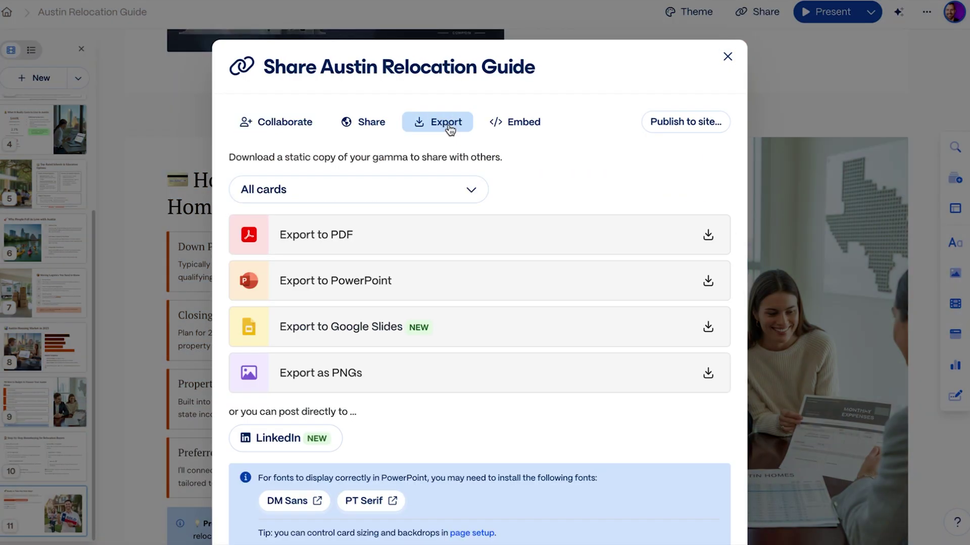
{"action": "left_click", "coordinate": [354, 237]}
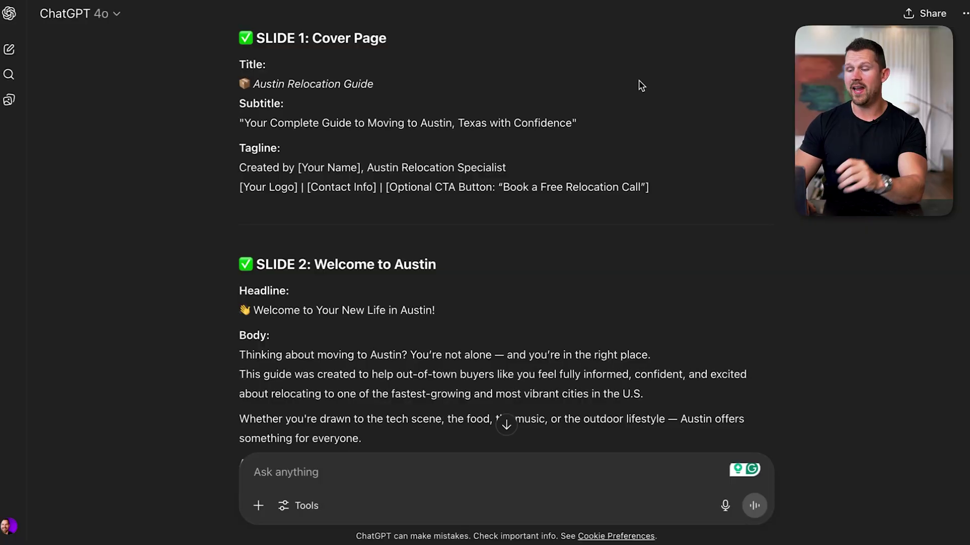
- Drag-select ChatGPT's outline text from the SLIDE 1 cover heading through Slide 11's contact line
{"action": "left_click_drag", "start_coordinate": [229, 32], "coordinate": [470, 221]}
{"action": "scroll", "coordinate": [477, 359], "scroll_direction": "down", "scroll_amount": 20}
{"action": "scroll", "coordinate": [477, 358], "scroll_direction": "down", "scroll_amount": 15}
{"action": "scroll", "coordinate": [323, 31], "scroll_direction": "up", "scroll_amount": 2}
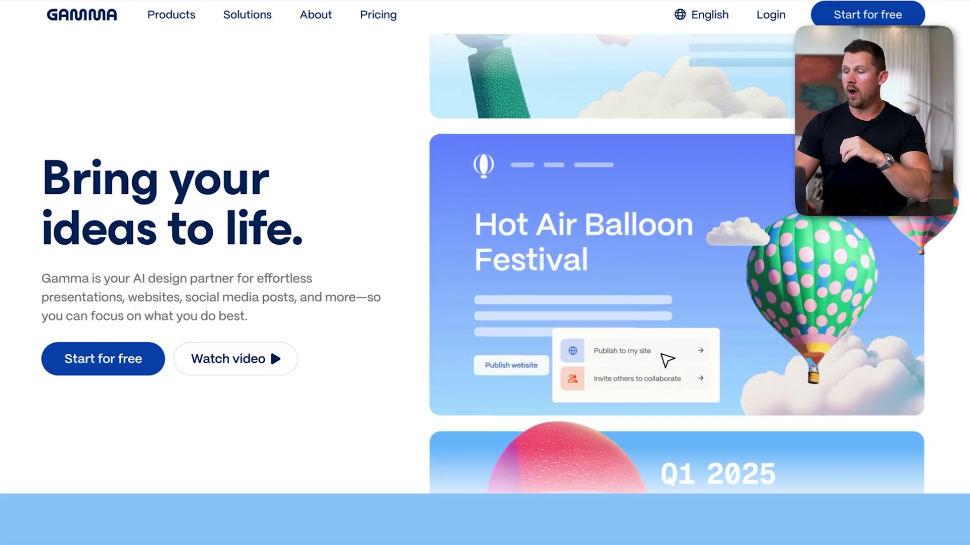
- Log into Gamma with a Google account and start a new gamma with AI
{"action": "left_click", "coordinate": [762, 14]}
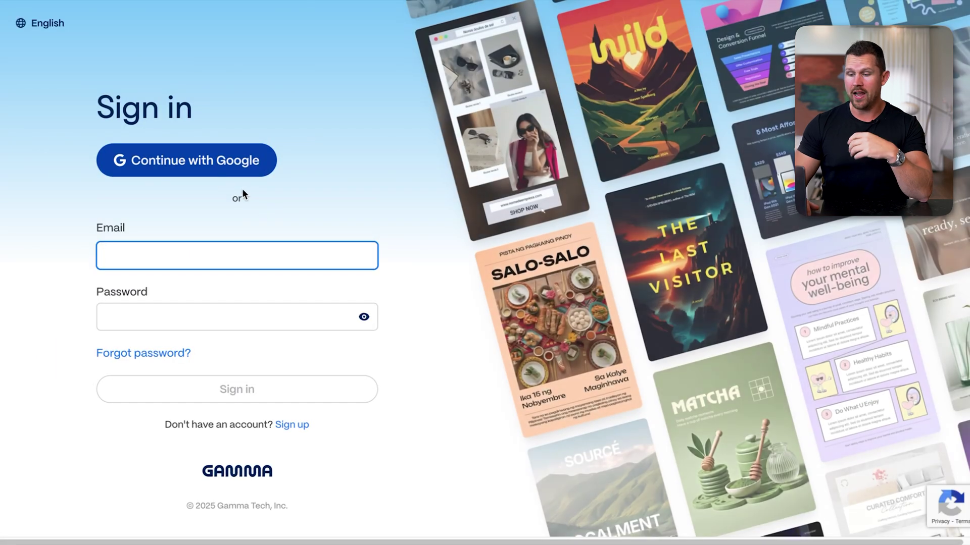
{"action": "left_click", "coordinate": [178, 164]}
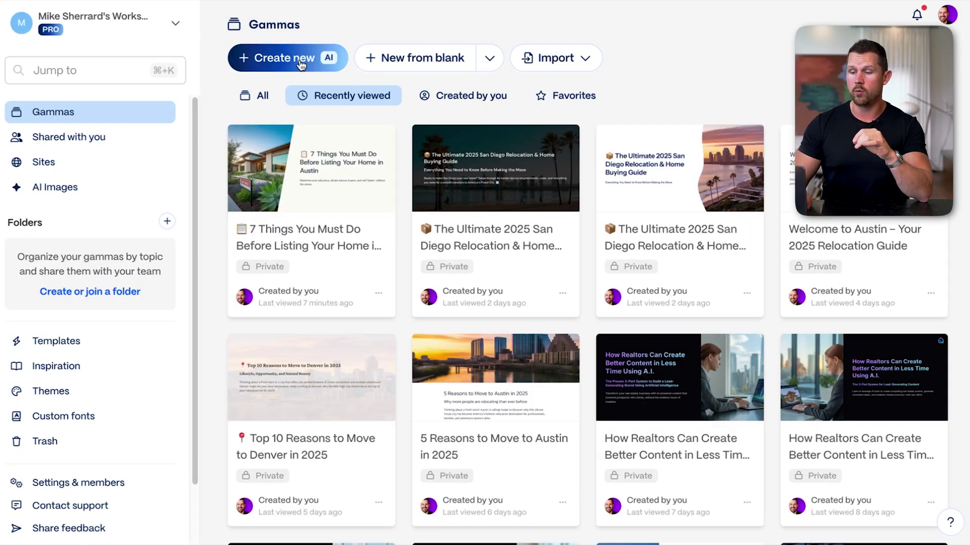
{"action": "left_click", "coordinate": [297, 58]}
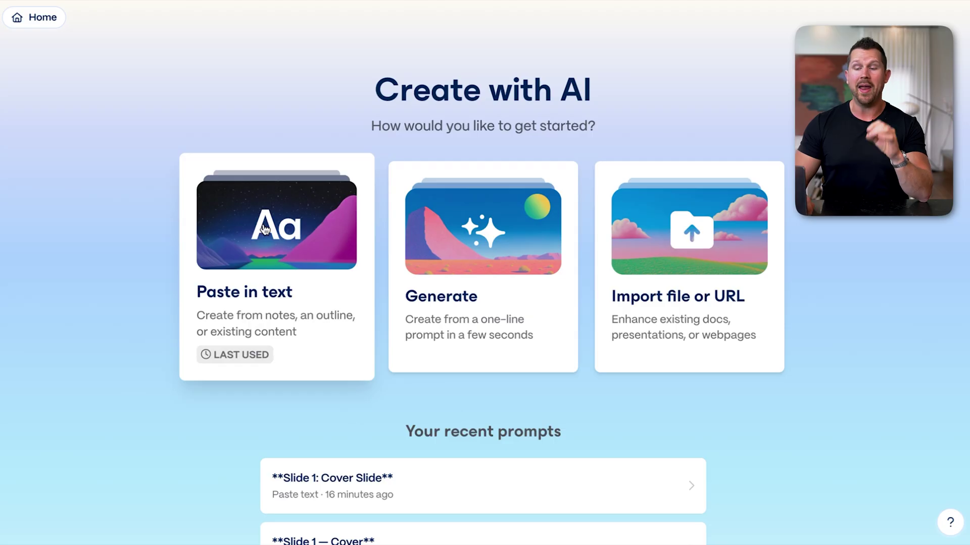
- Paste the Austin outline as text, choose Generate from notes, and continue to the prompt editor
{"action": "left_click", "coordinate": [263, 228]}
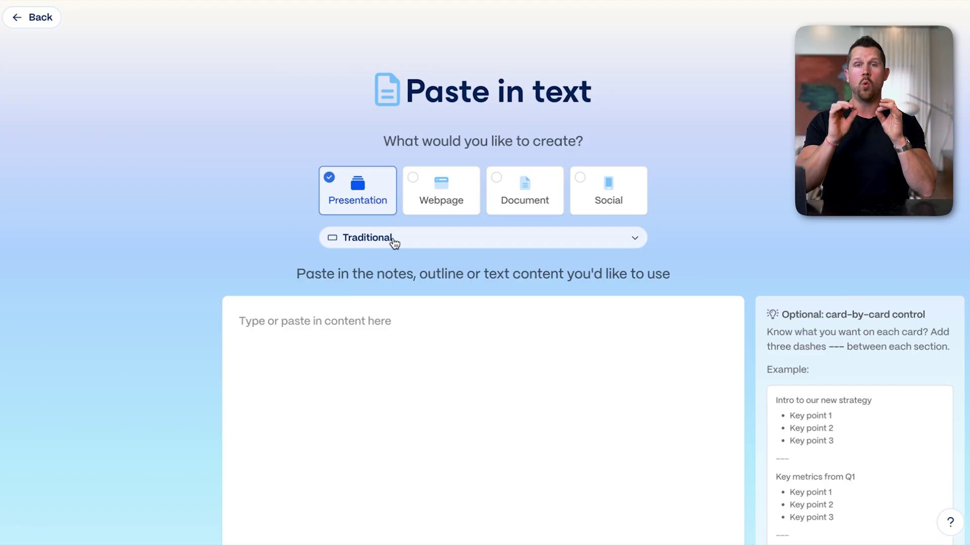
{"action": "left_click", "coordinate": [338, 361]}
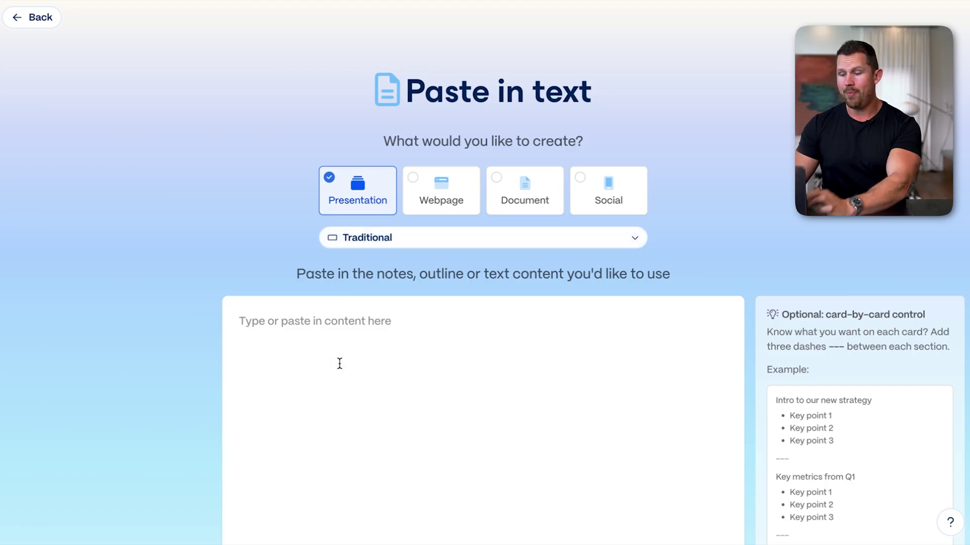
{"action": "key", "text": "ctrl+v"}
{"action": "scroll", "coordinate": [198, 359], "scroll_direction": "down", "scroll_amount": 5}
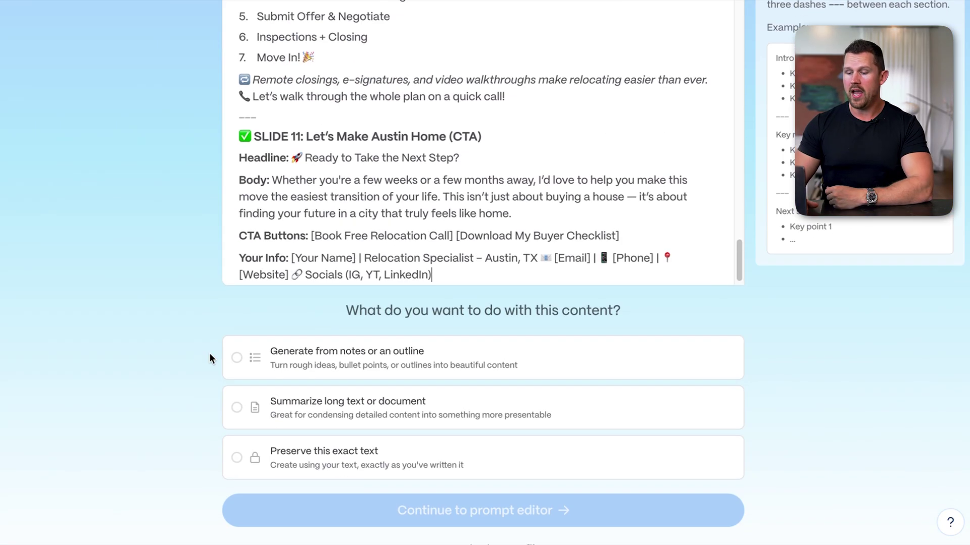
{"action": "left_click", "coordinate": [309, 364]}
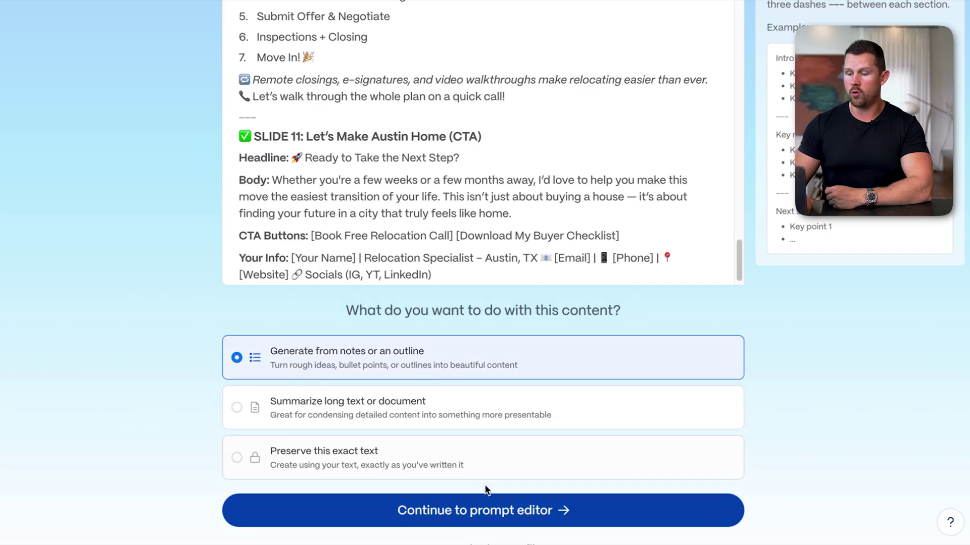
{"action": "left_click", "coordinate": [487, 507]}
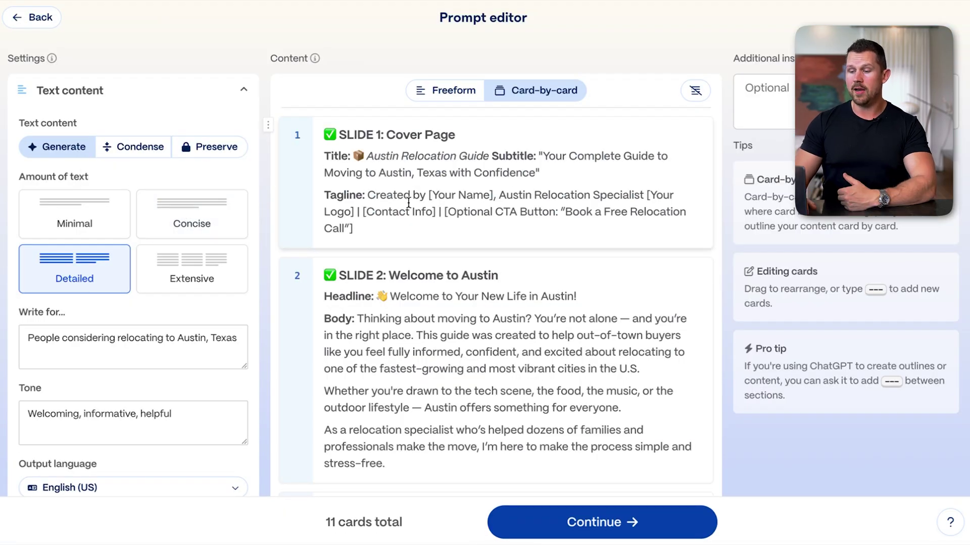
- Set the image style to 'Professional, realistic and specific to Austin real estat' and continue to themes
{"action": "scroll", "coordinate": [286, 197], "scroll_direction": "down", "scroll_amount": 10}
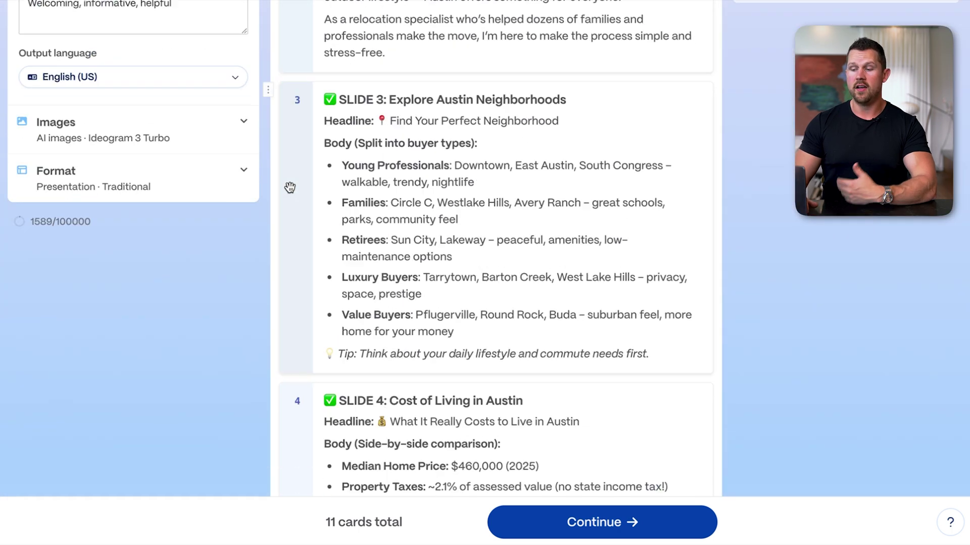
{"action": "scroll", "coordinate": [290, 188], "scroll_direction": "up", "scroll_amount": 10}
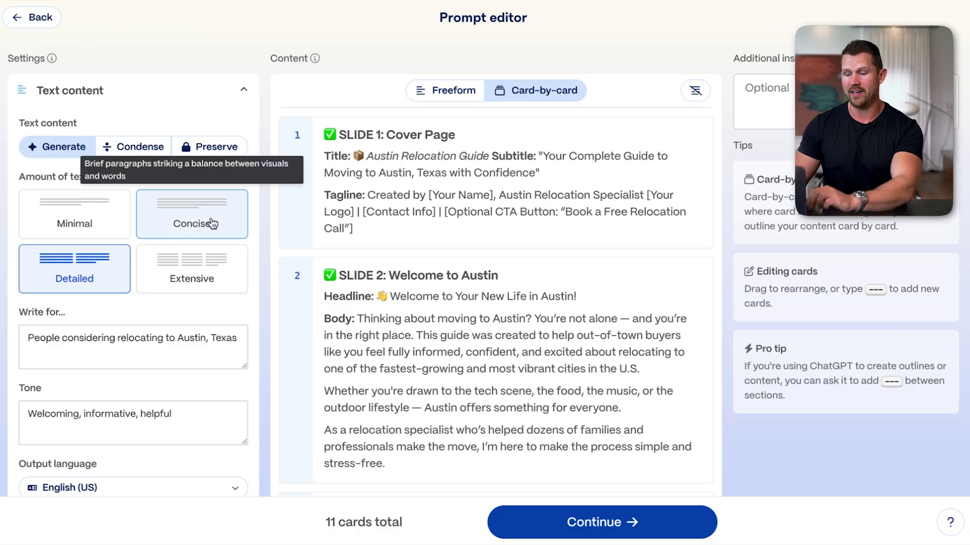
{"action": "scroll", "coordinate": [191, 335], "scroll_direction": "down", "scroll_amount": 4}
{"action": "left_click", "coordinate": [192, 361]}
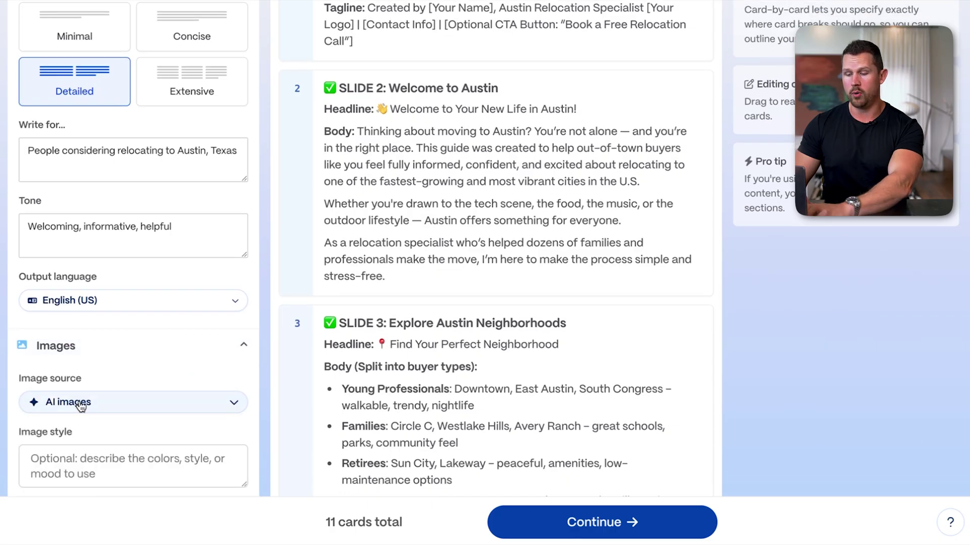
{"action": "scroll", "coordinate": [78, 414], "scroll_direction": "down", "scroll_amount": 2}
{"action": "left_click", "coordinate": [72, 385]}
{"action": "type", "text": "Profe"}
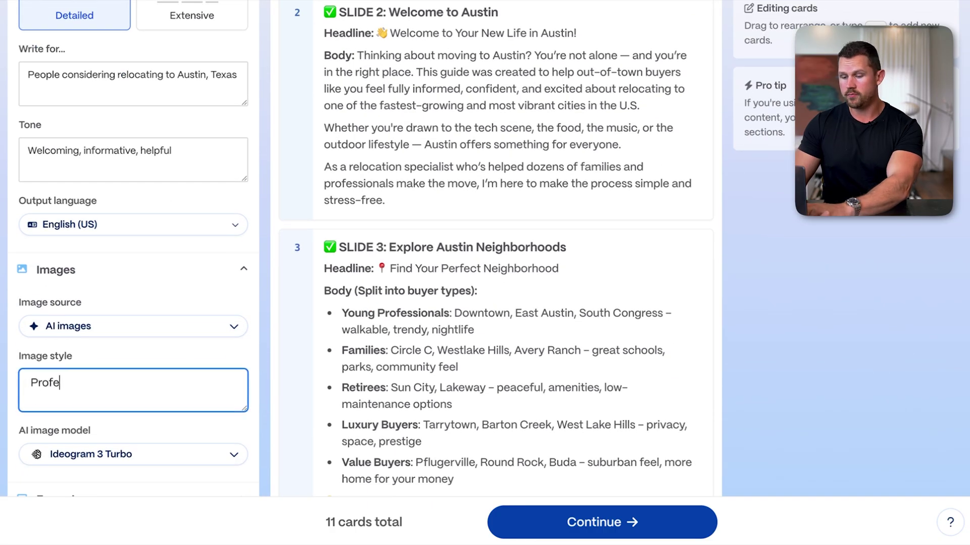
{"action": "type", "text": "ssional, realistic a"}
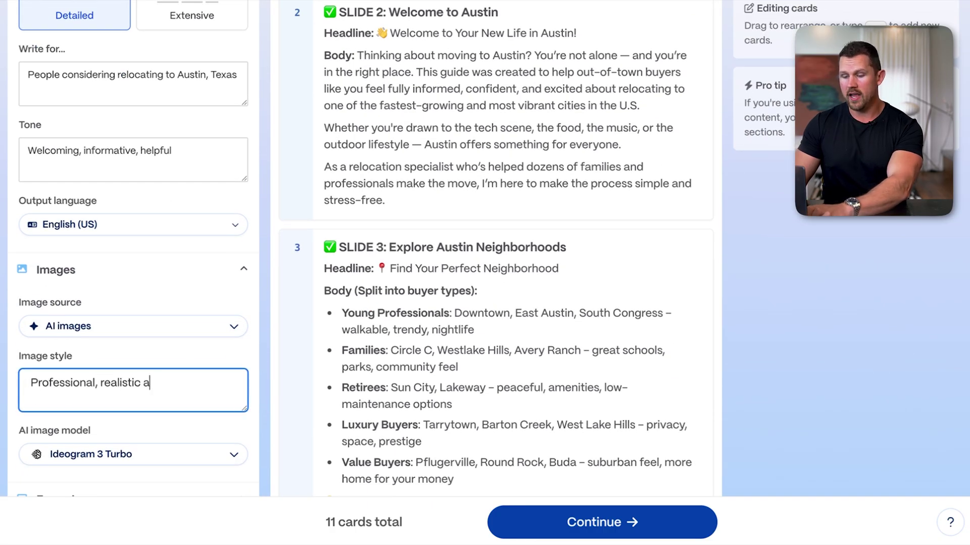
{"action": "type", "text": "nd specific to Austin"}
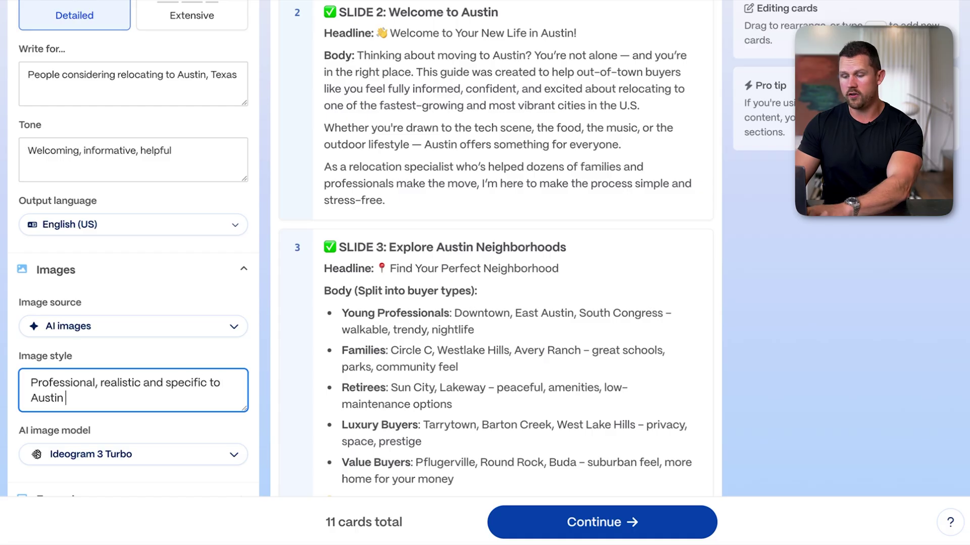
{"action": "type", "text": " real estate"}
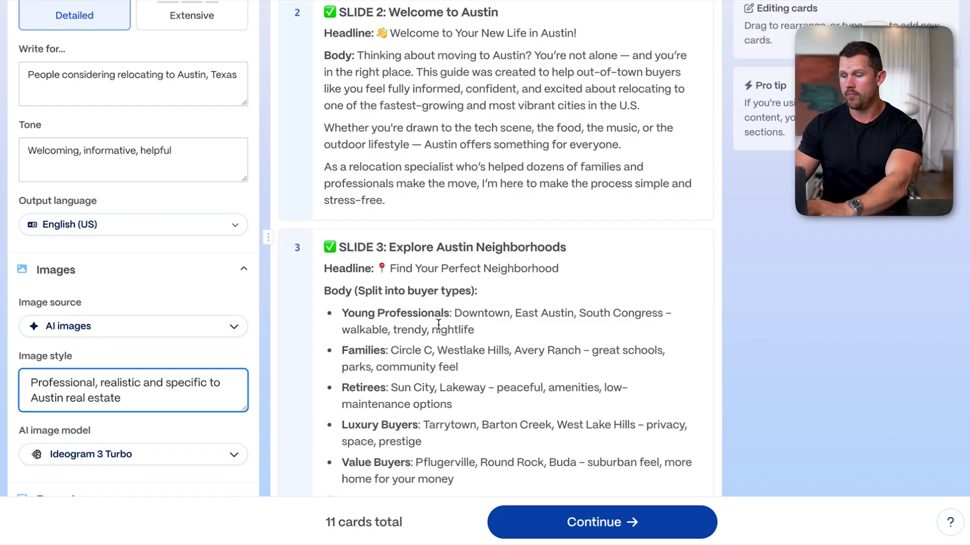
{"action": "left_click", "coordinate": [600, 524]}
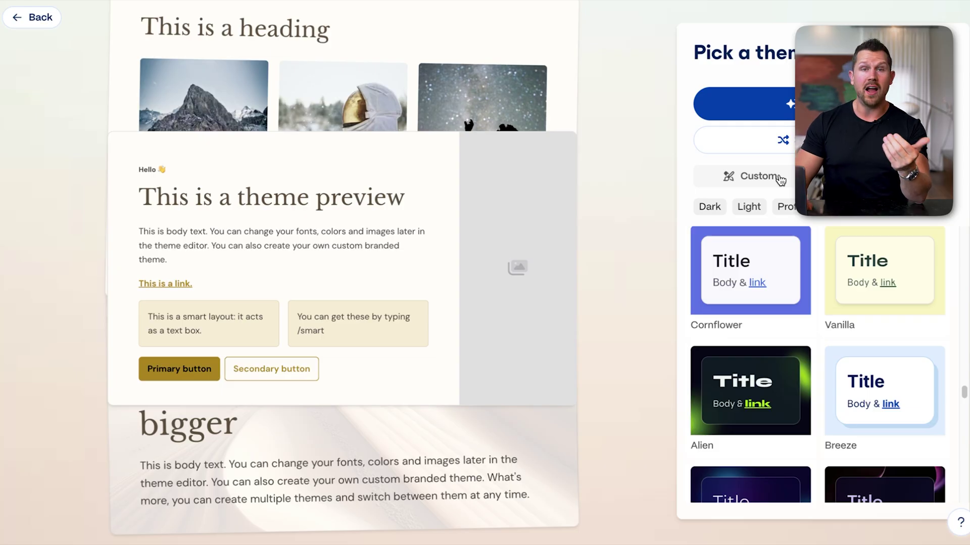
- Browse the theme gallery, trying Wireframe, the custom themes and Keepsake
{"action": "scroll", "coordinate": [805, 301], "scroll_direction": "down", "scroll_amount": 15}
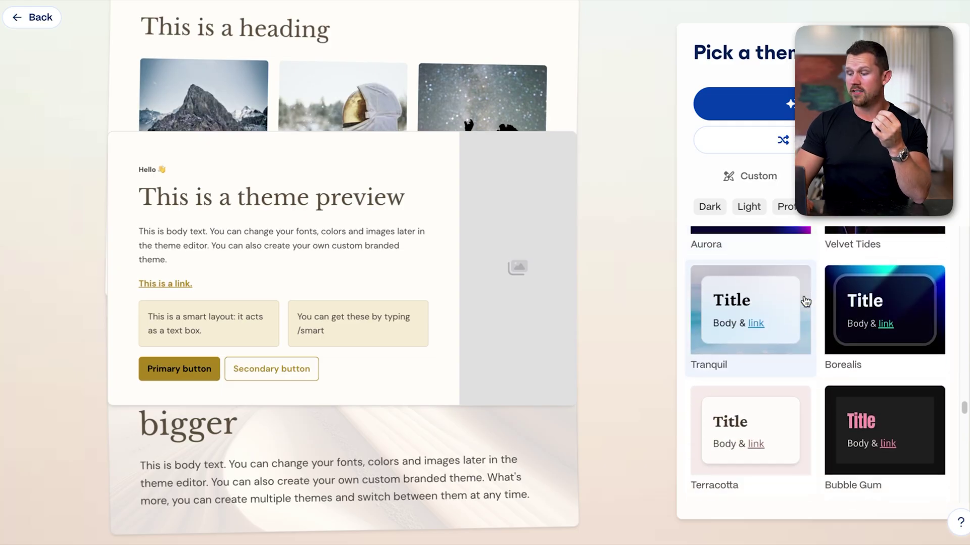
{"action": "scroll", "coordinate": [805, 301], "scroll_direction": "down", "scroll_amount": 4}
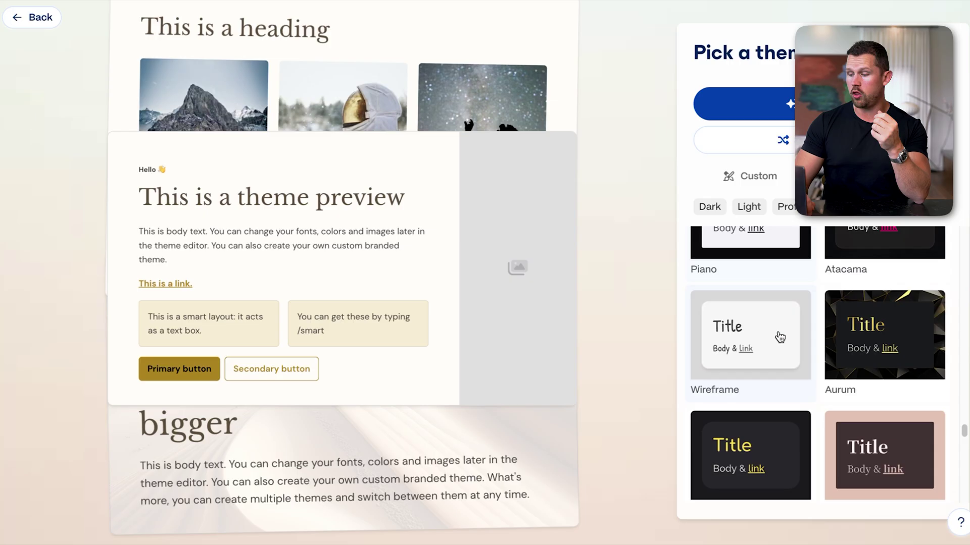
{"action": "left_click", "coordinate": [757, 340]}
{"action": "scroll", "coordinate": [759, 342], "scroll_direction": "down", "scroll_amount": 10}
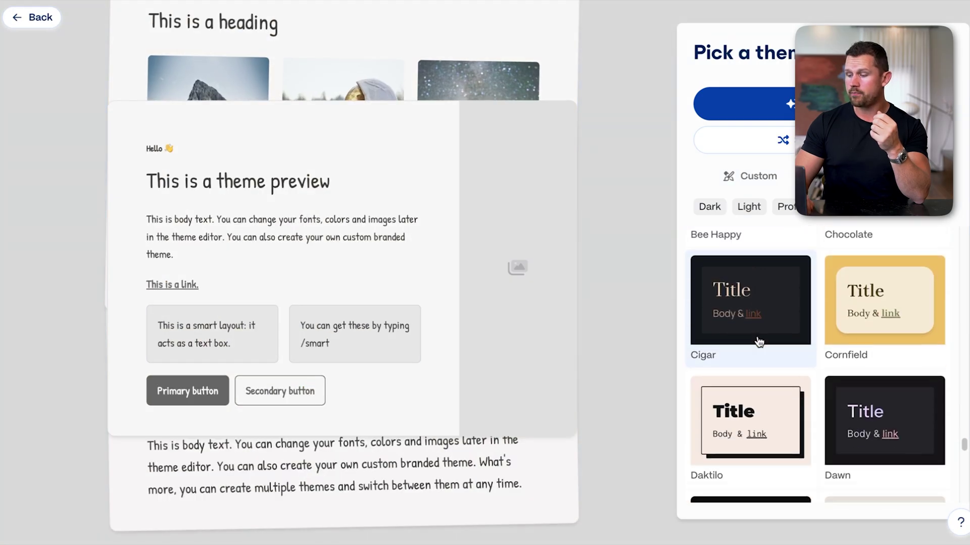
{"action": "scroll", "coordinate": [760, 334], "scroll_direction": "down", "scroll_amount": 3}
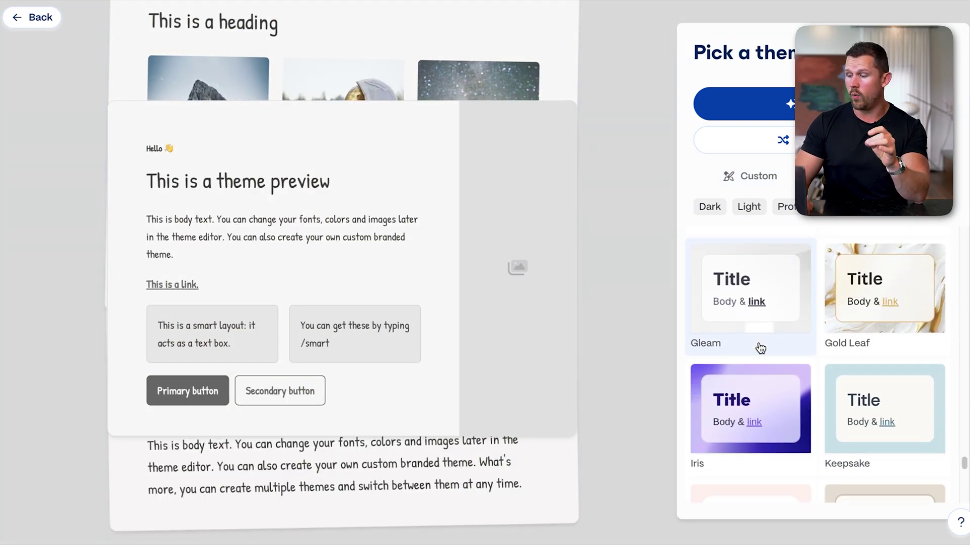
{"action": "left_click", "coordinate": [754, 179]}
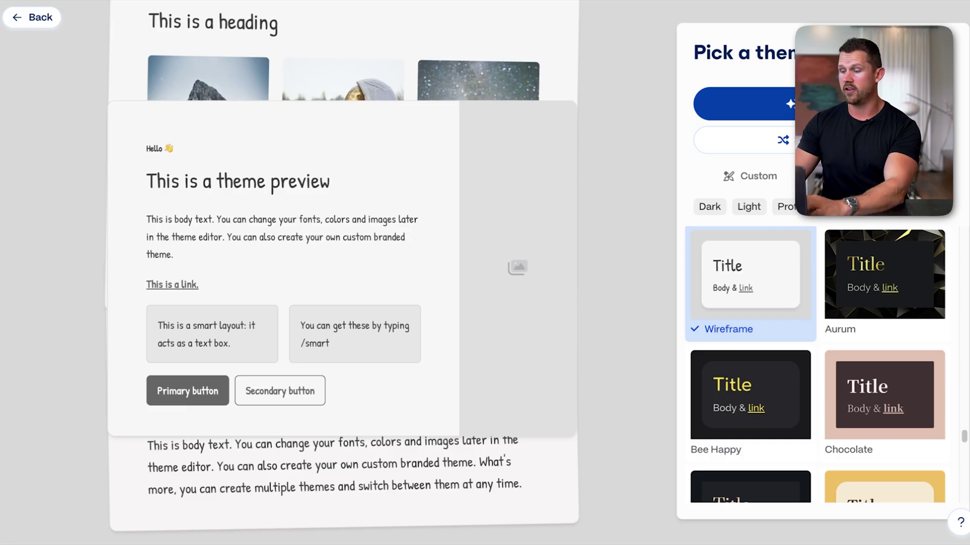
{"action": "scroll", "coordinate": [850, 329], "scroll_direction": "down", "scroll_amount": 10}
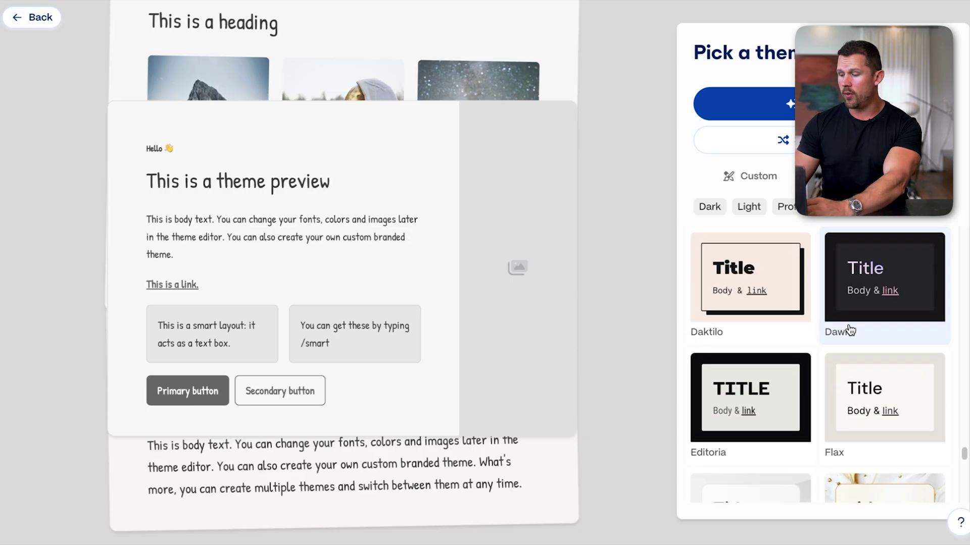
{"action": "scroll", "coordinate": [850, 330], "scroll_direction": "down", "scroll_amount": 7}
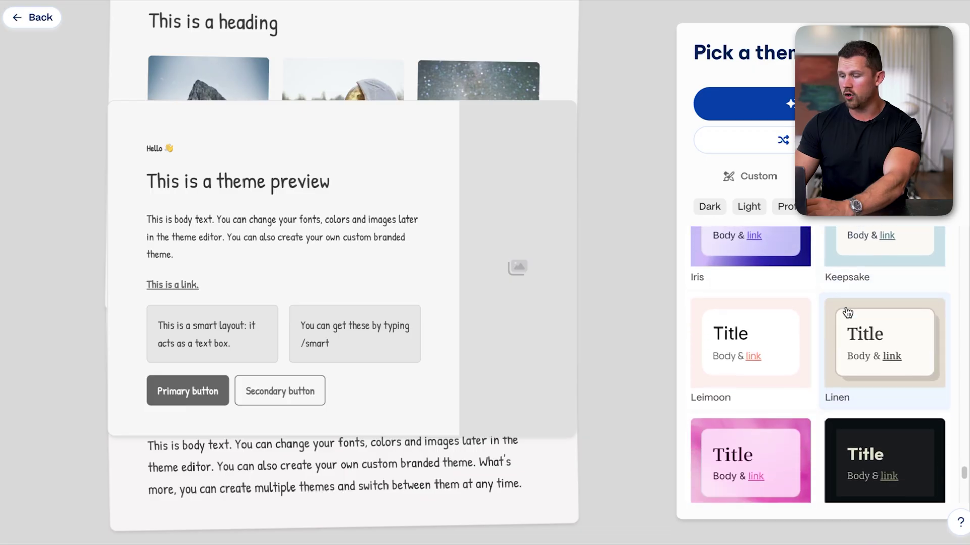
{"action": "scroll", "coordinate": [848, 313], "scroll_direction": "up", "scroll_amount": 1}
{"action": "left_click", "coordinate": [848, 310]}
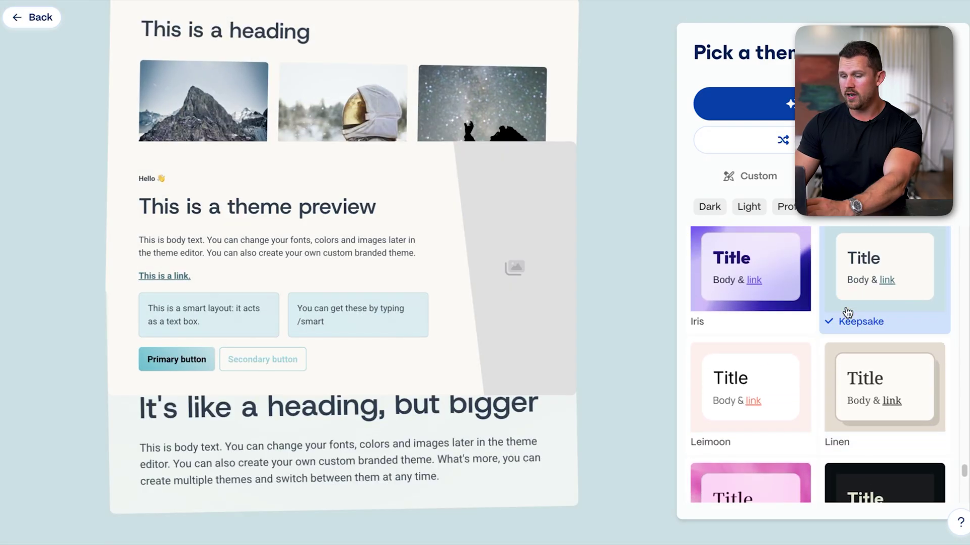
- Filter themes by style category, pick Dialogue, and generate the presentation
{"action": "scroll", "coordinate": [847, 310], "scroll_direction": "down", "scroll_amount": 10}
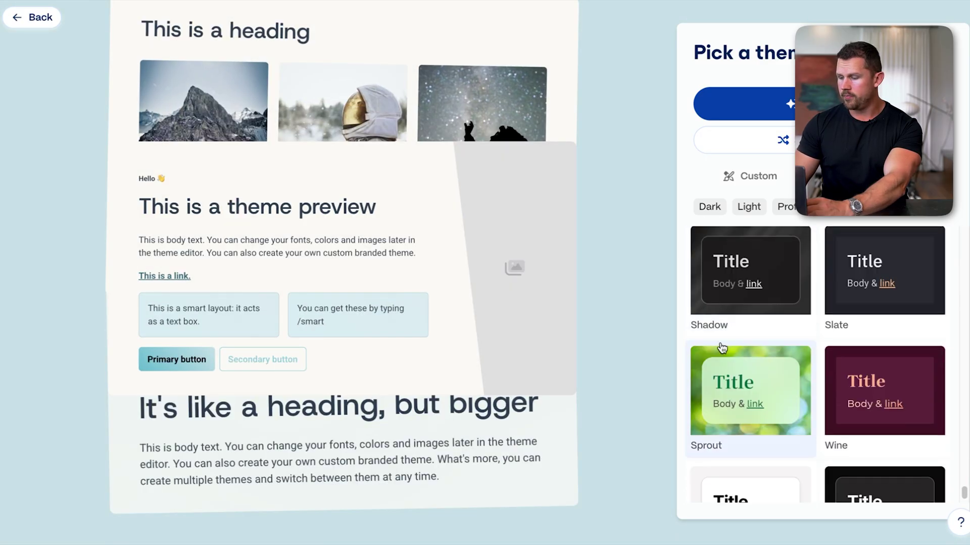
{"action": "left_click", "coordinate": [786, 207]}
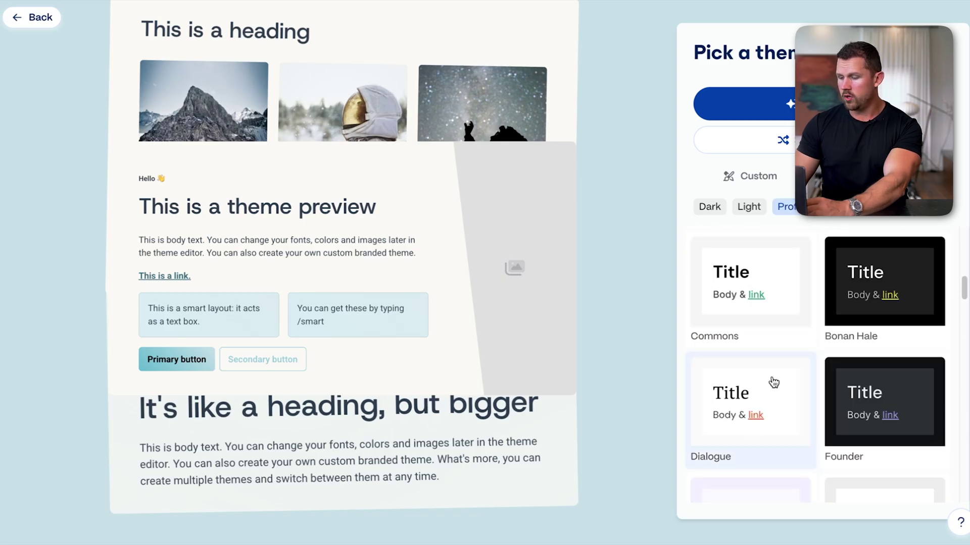
{"action": "left_click", "coordinate": [776, 373]}
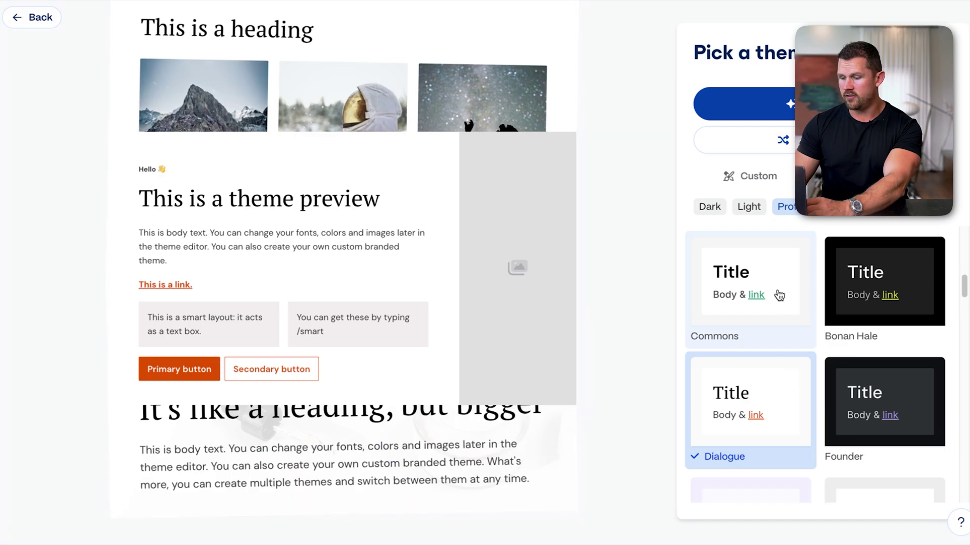
{"action": "left_click", "coordinate": [828, 103]}
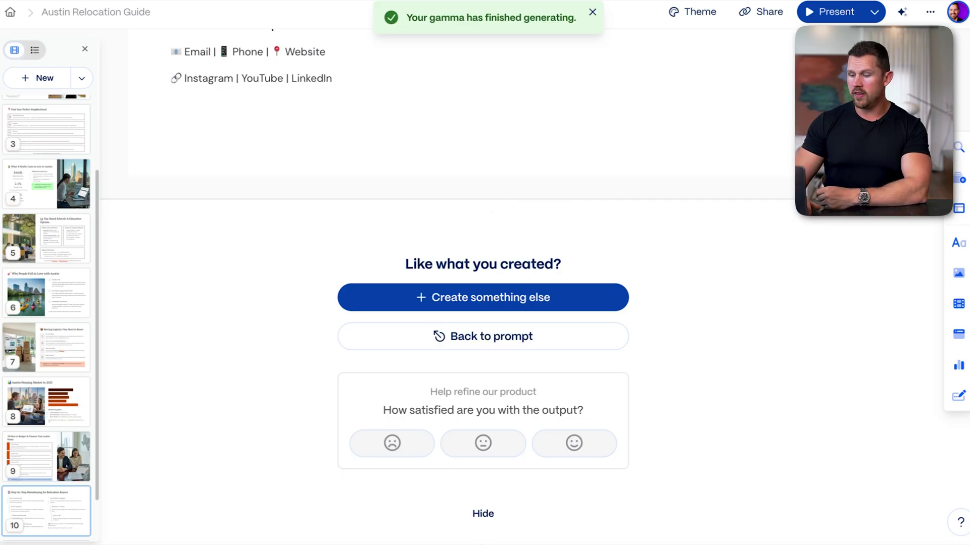
- Hide the feedback panel and review the title, cost of living, schools and Moving Logistics cards
{"action": "left_click", "coordinate": [484, 517]}
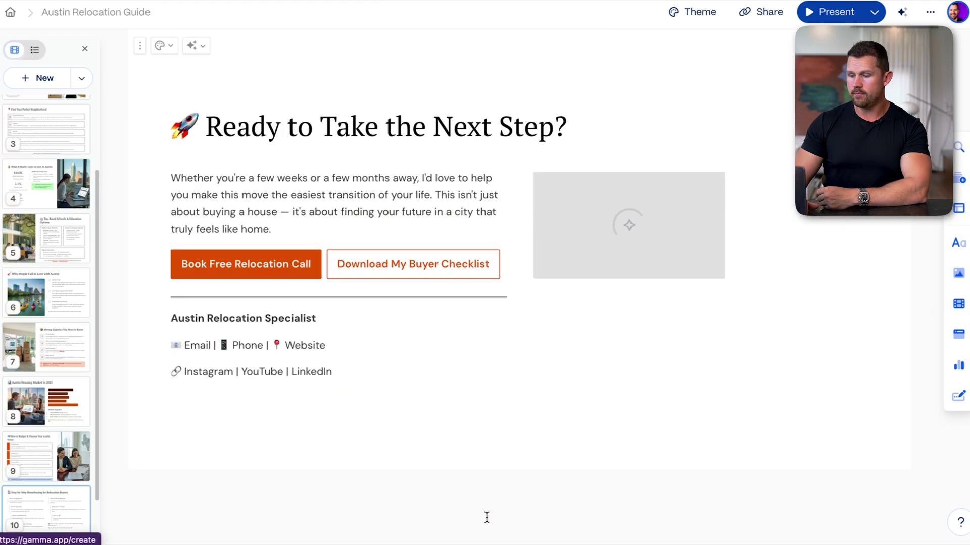
{"action": "scroll", "coordinate": [38, 144], "scroll_direction": "up", "scroll_amount": 2}
{"action": "left_click", "coordinate": [47, 133]}
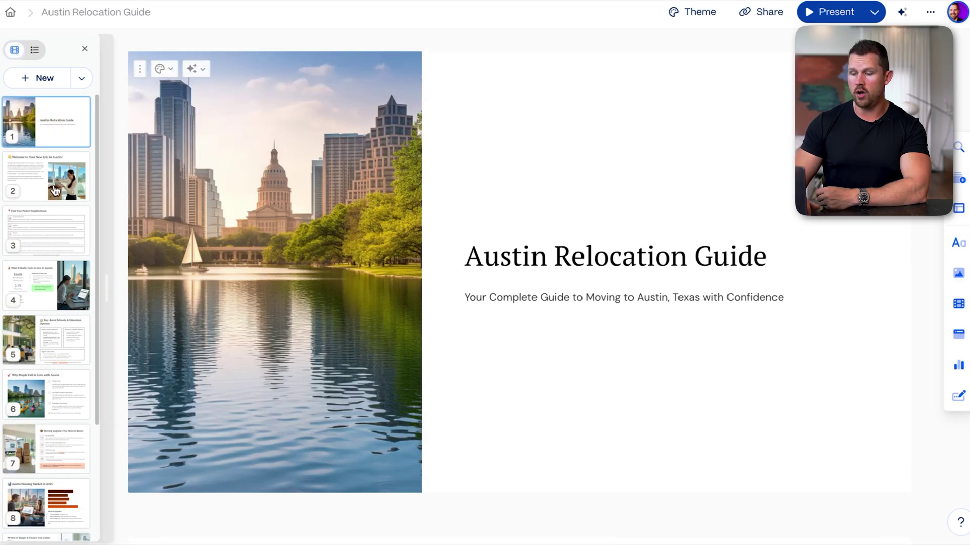
{"action": "scroll", "coordinate": [303, 202], "scroll_direction": "down", "scroll_amount": 5}
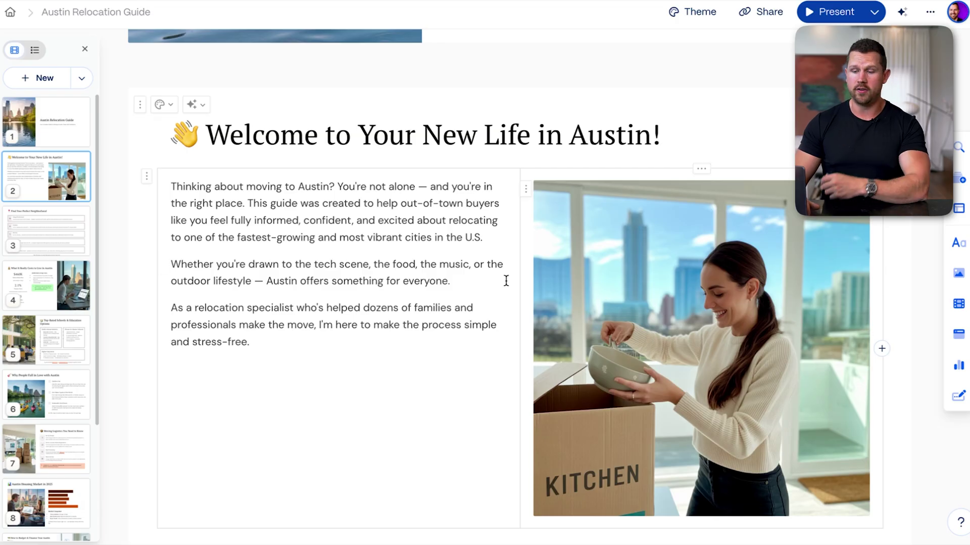
{"action": "left_click", "coordinate": [78, 280]}
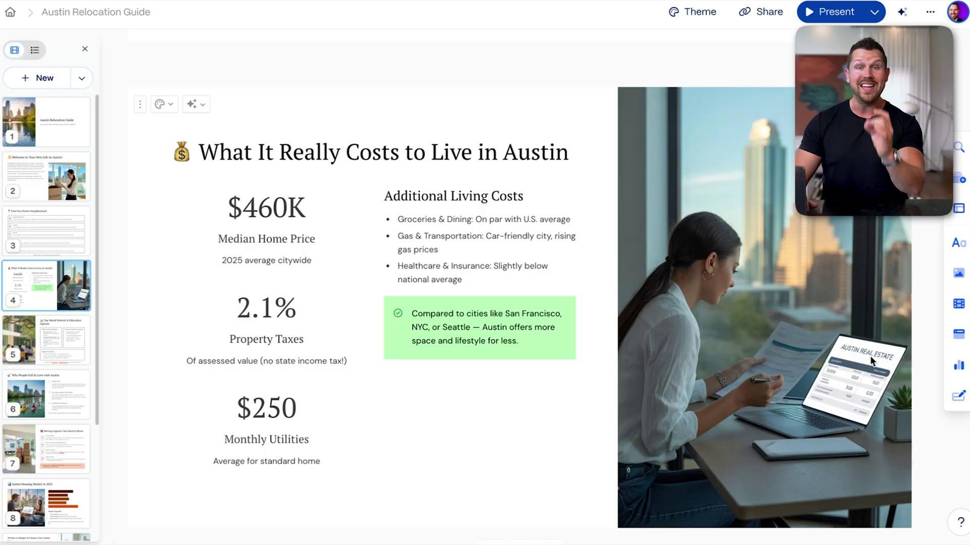
{"action": "left_click", "coordinate": [67, 396]}
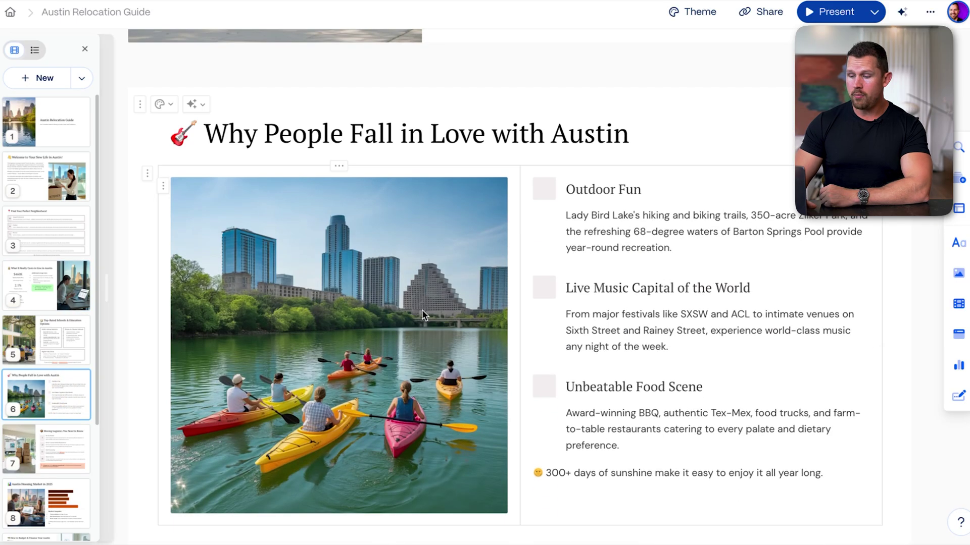
{"action": "left_click", "coordinate": [45, 351]}
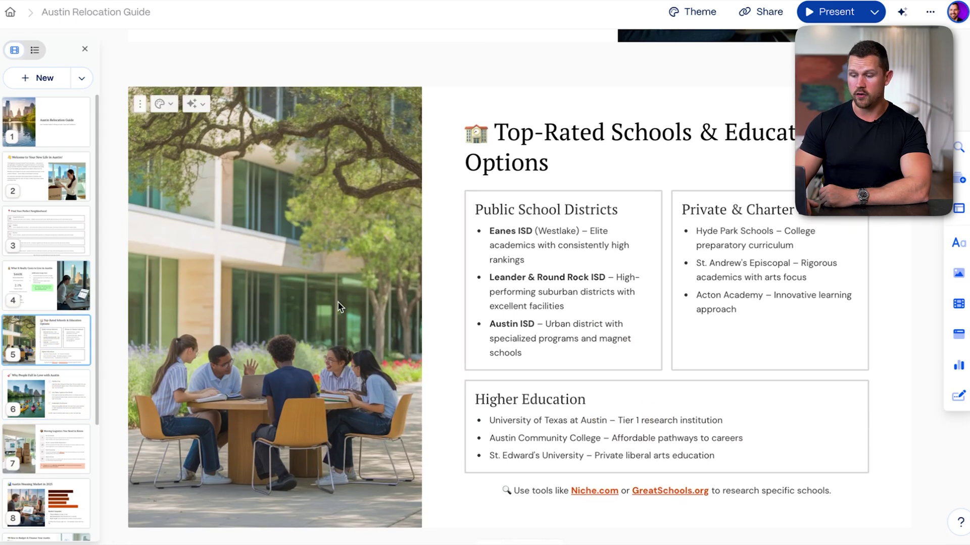
{"action": "left_click", "coordinate": [37, 412]}
{"action": "left_click", "coordinate": [40, 448]}
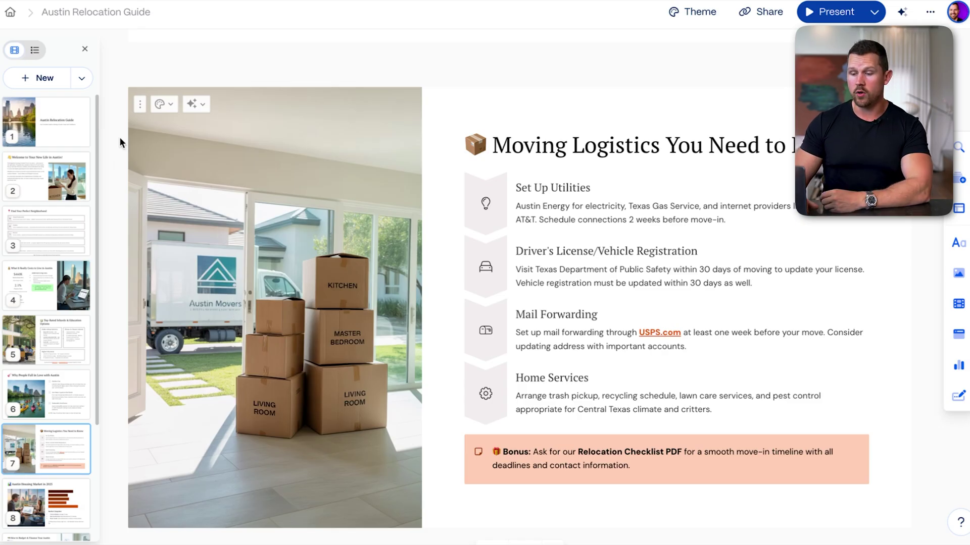
- Inspect the AI image settings and image sources for the welcome card's kitchen image
{"action": "left_click", "coordinate": [79, 185]}
{"action": "left_click", "coordinate": [625, 289]}
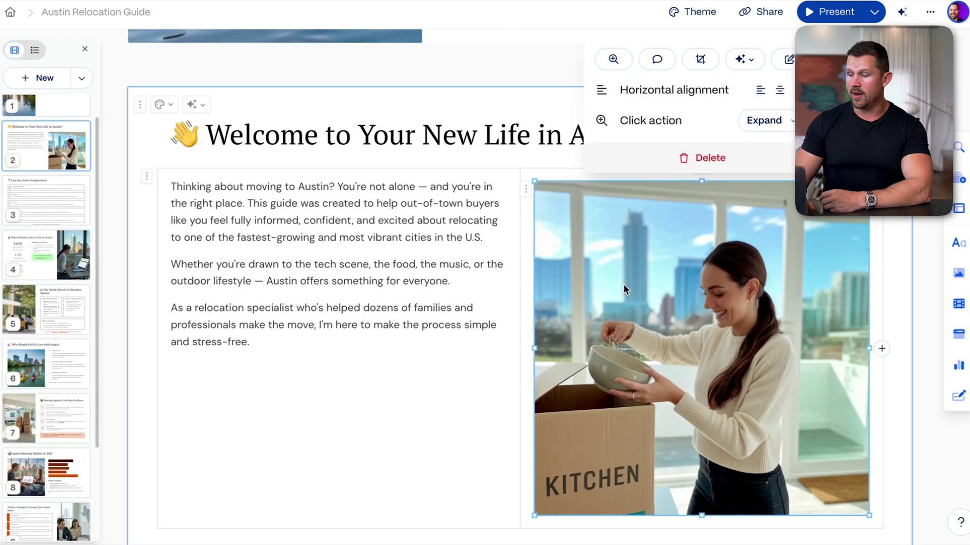
{"action": "left_click", "coordinate": [787, 60]}
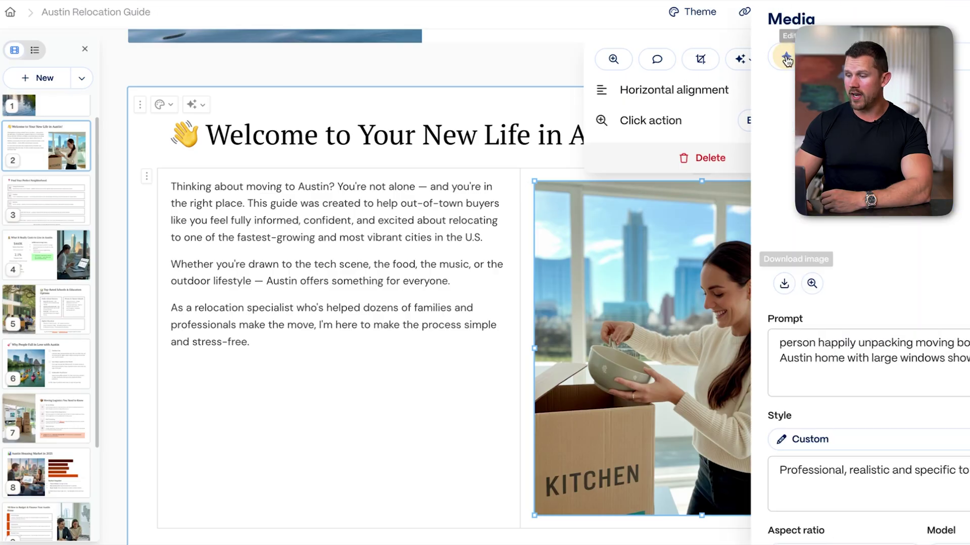
{"action": "left_click", "coordinate": [787, 61]}
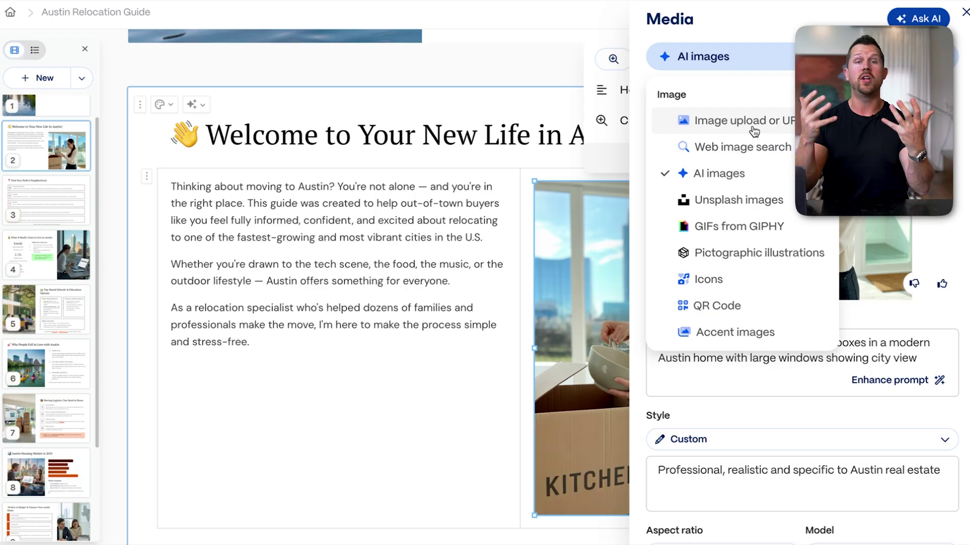
{"action": "left_click", "coordinate": [580, 162]}
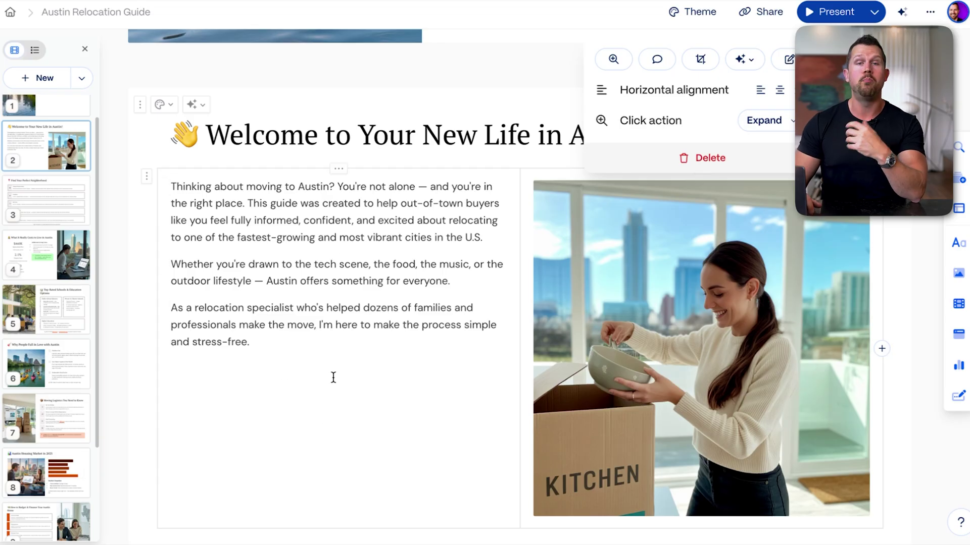
- On the 'Ready to Take the Next Step?' card, click into the contact and intro text, typing 'giuyguv'
{"action": "scroll", "coordinate": [333, 377], "scroll_direction": "down", "scroll_amount": 20}
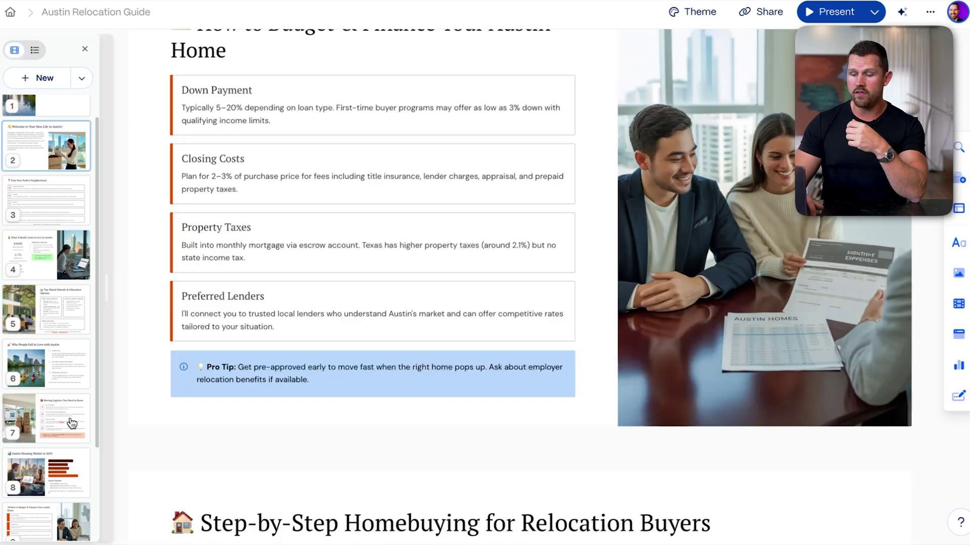
{"action": "scroll", "coordinate": [20, 432], "scroll_direction": "down", "scroll_amount": 3}
{"action": "left_click", "coordinate": [35, 520]}
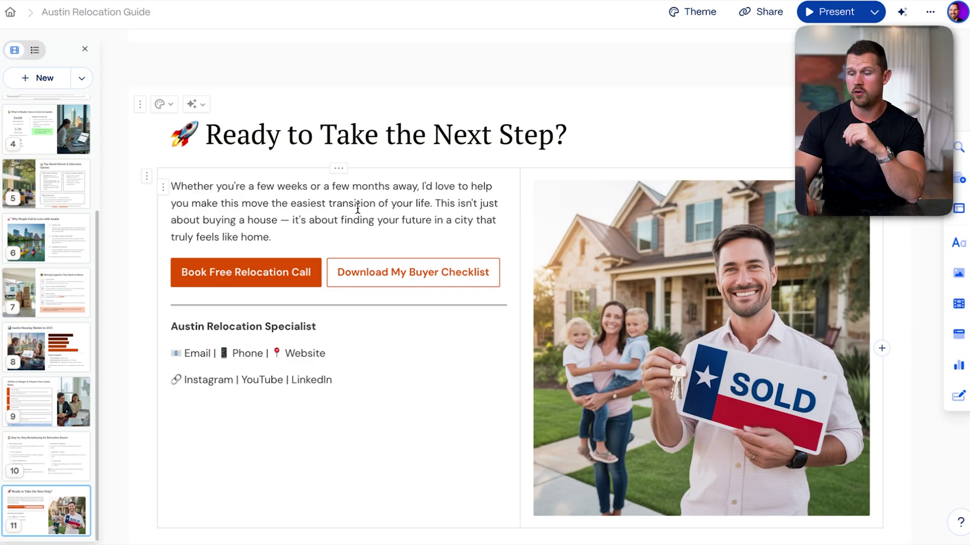
{"action": "left_click", "coordinate": [302, 353]}
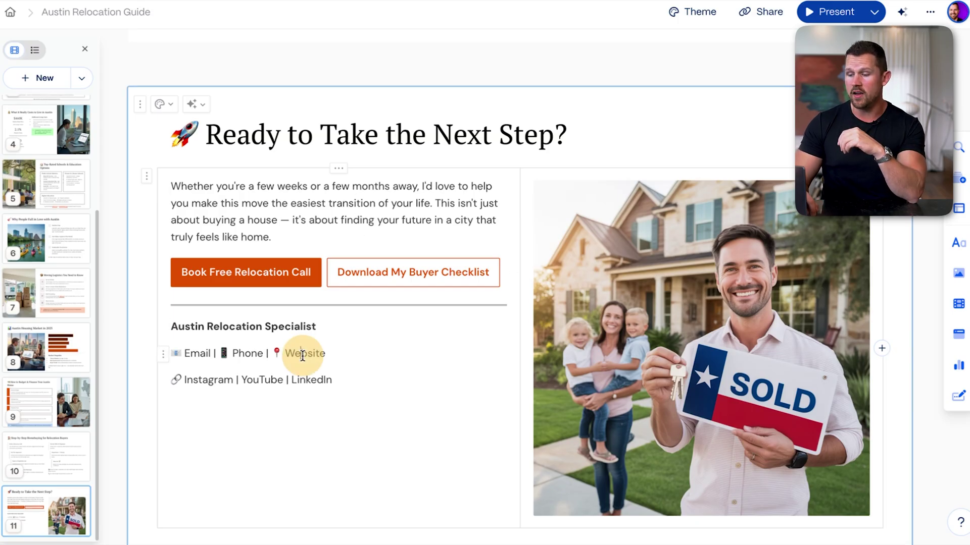
{"action": "left_click", "coordinate": [301, 353]}
{"action": "left_click", "coordinate": [309, 197]}
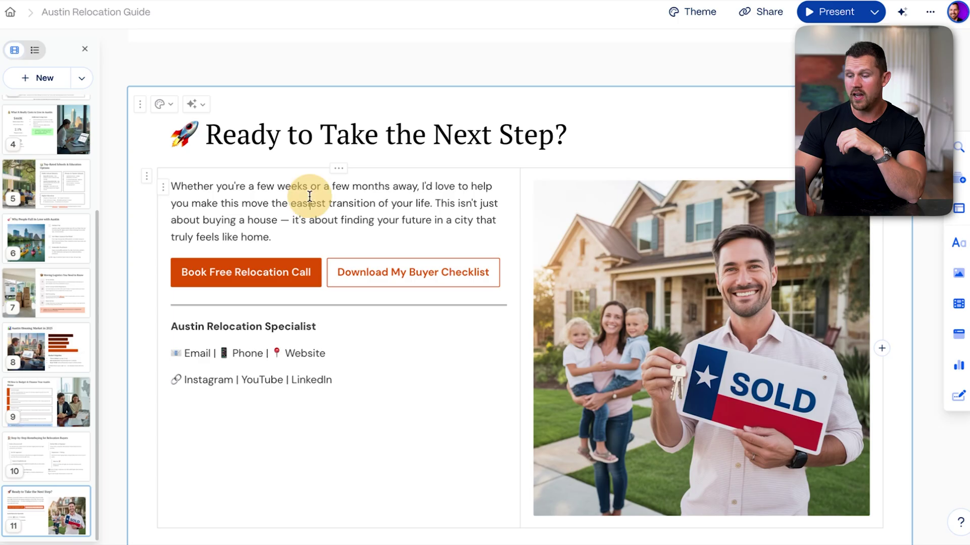
{"action": "left_click", "coordinate": [340, 211]}
{"action": "type", "text": "giuyguvv"}
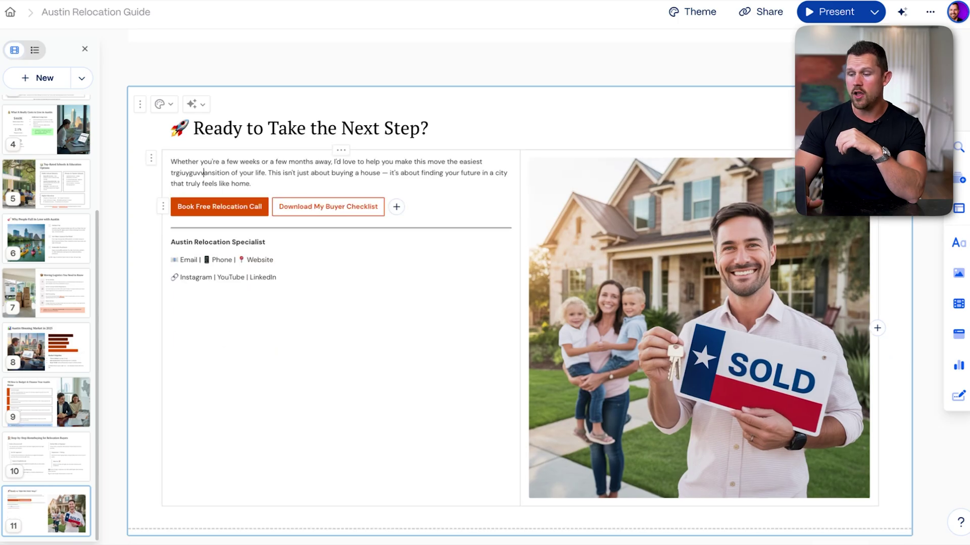
- Scroll back up to the budgeting card and bring up the guide's sharing options
{"action": "scroll", "coordinate": [279, 231], "scroll_direction": "up", "scroll_amount": 1}
{"action": "scroll", "coordinate": [279, 232], "scroll_direction": "up", "scroll_amount": 10}
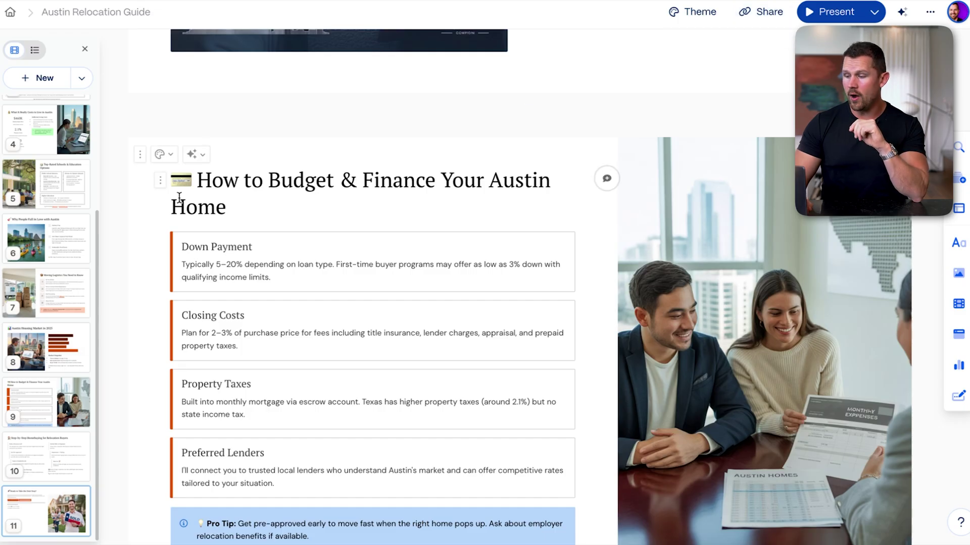
{"action": "left_click", "coordinate": [767, 18]}
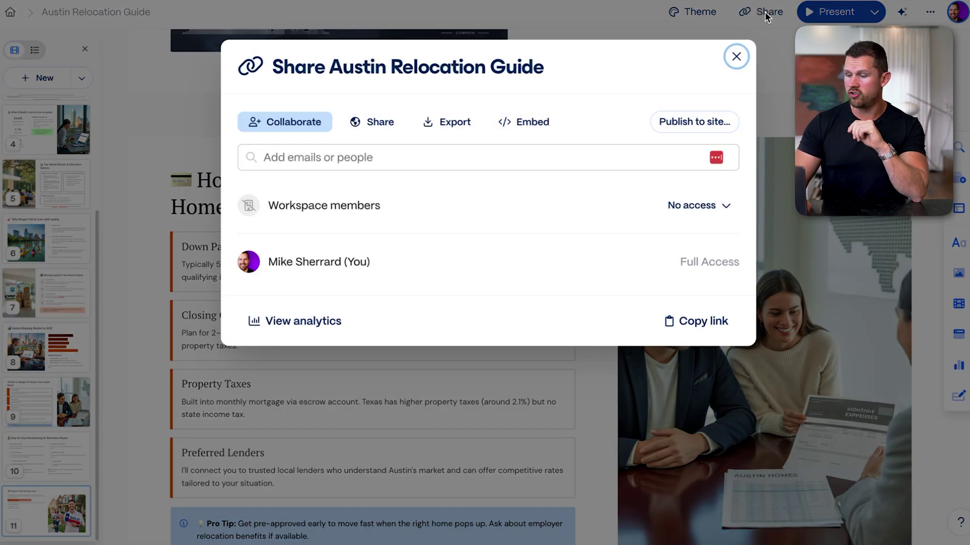
- Export all cards of the Austin Relocation Guide to PDF from the Share menu's Export options
{"action": "left_click", "coordinate": [452, 133]}
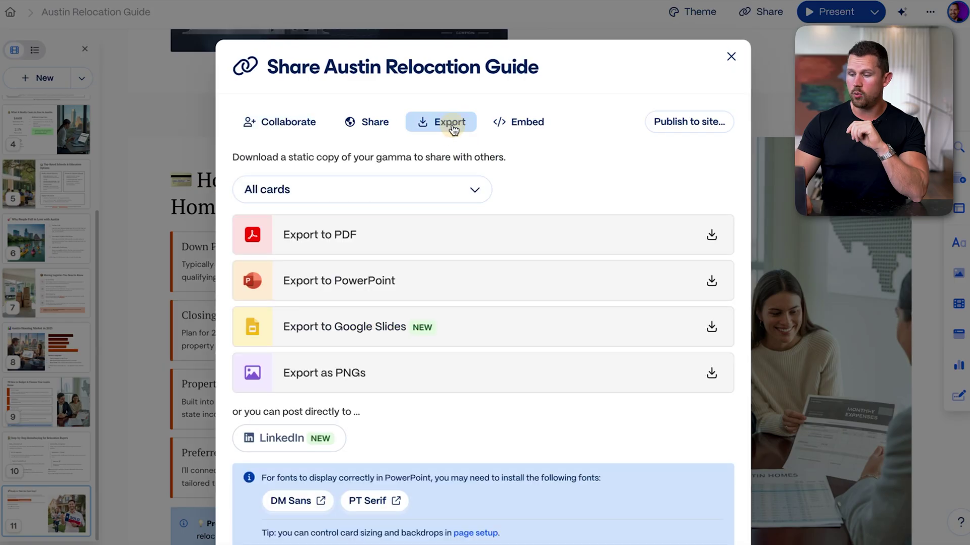
{"action": "left_click", "coordinate": [357, 238]}
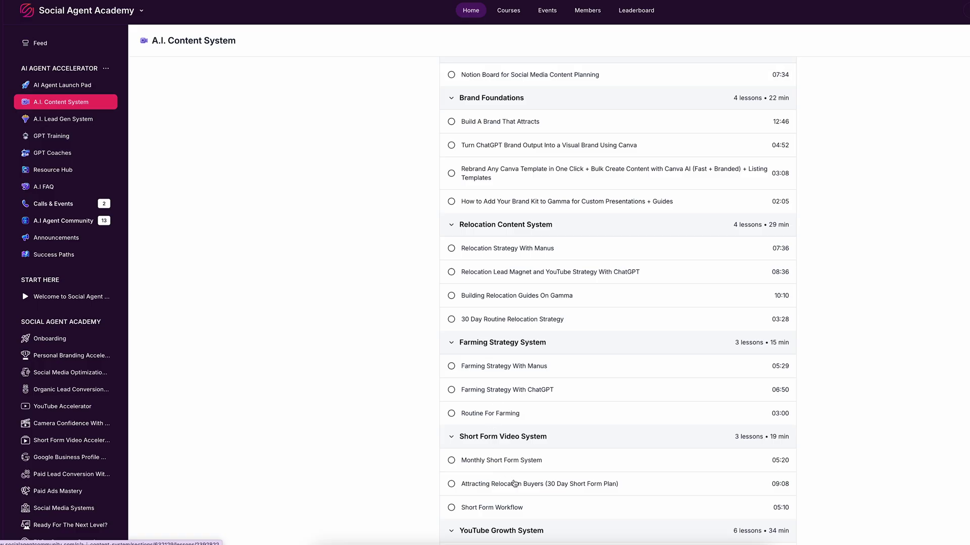
- Scroll the A.I. Content System lesson list down to the Instagram Carousels section
{"action": "scroll", "coordinate": [594, 448], "scroll_direction": "down", "scroll_amount": 9}
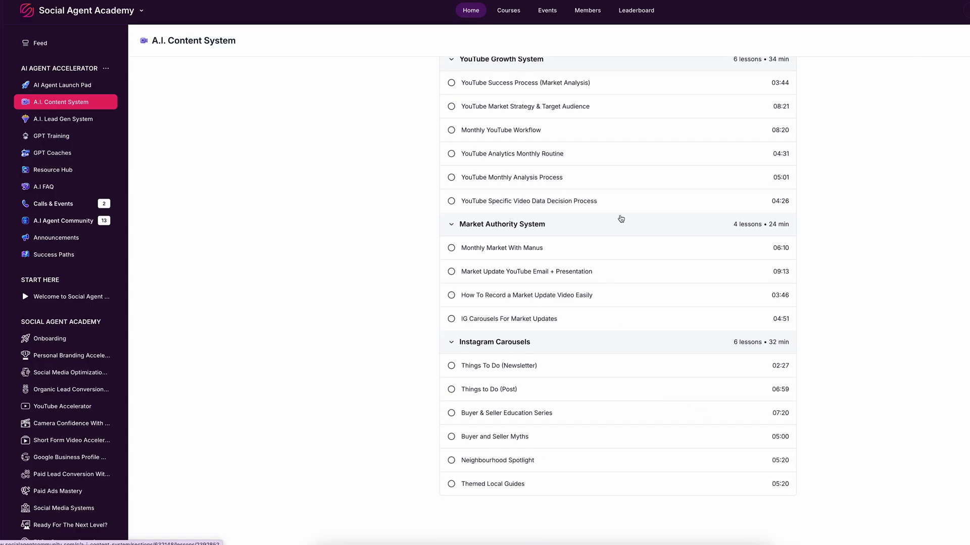